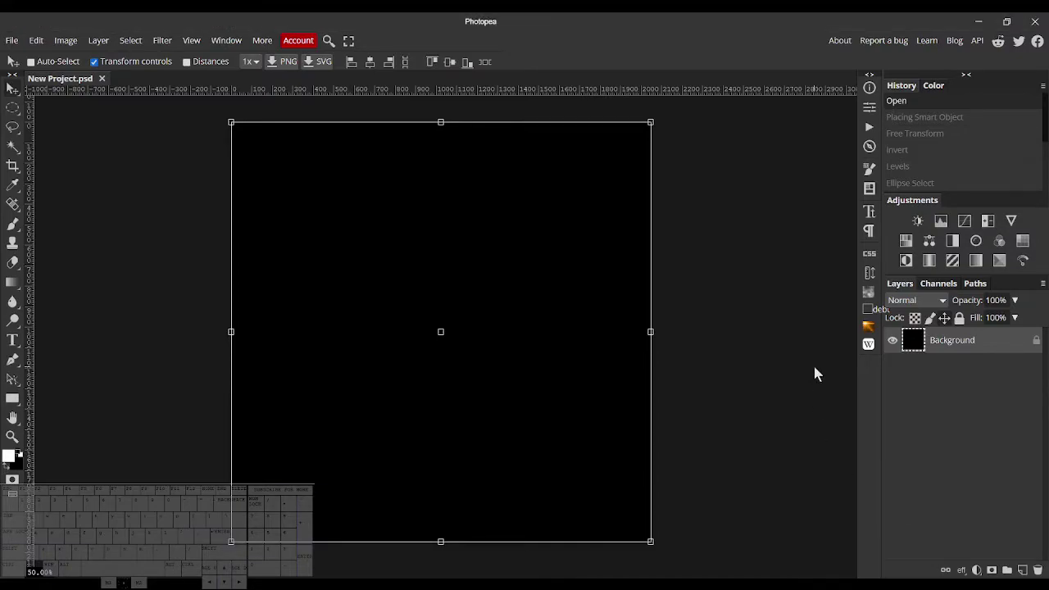
- Toggle the Fractal Noise panel, then render the Clouds filter over the canvas twice
click(871, 293)
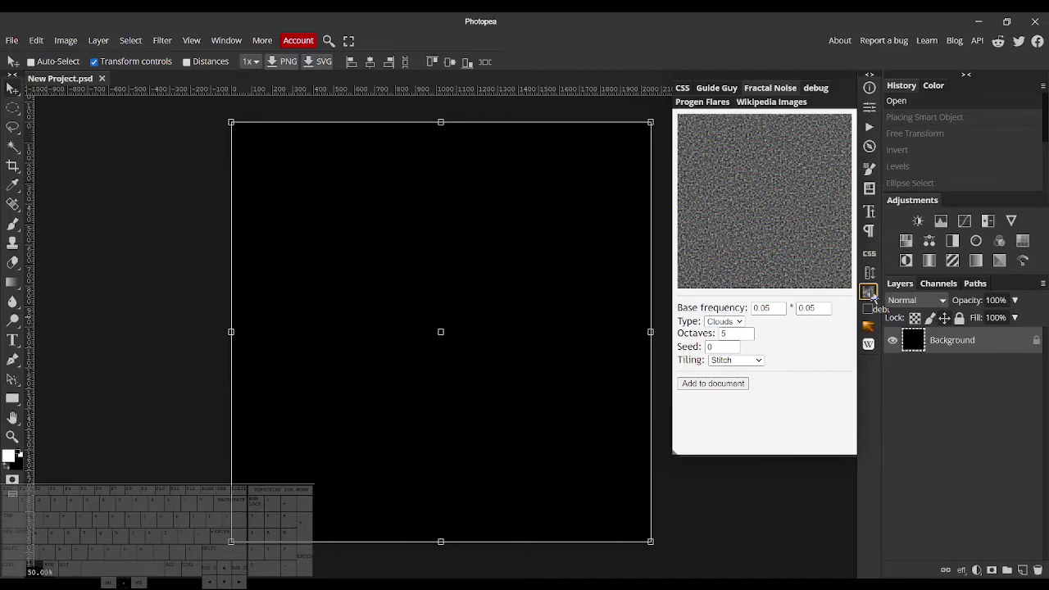
click(871, 294)
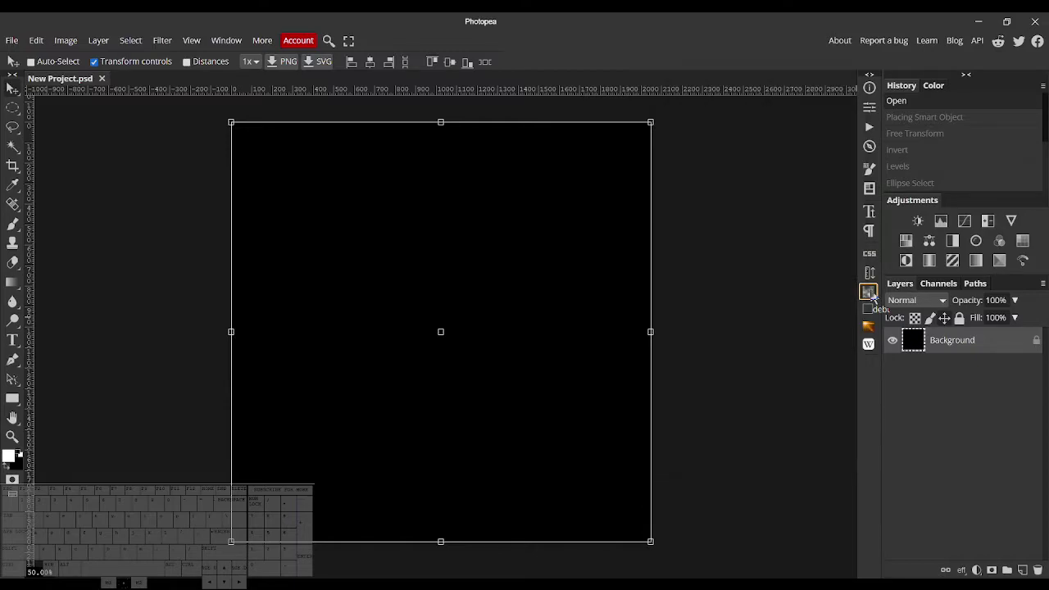
click(166, 45)
mouse_move(202, 238)
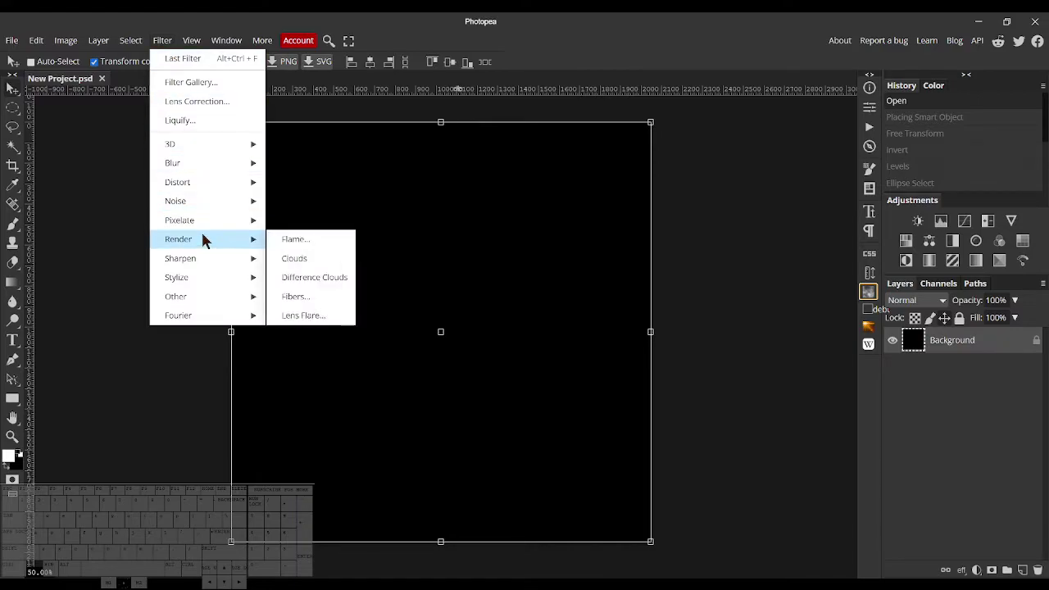
click(296, 259)
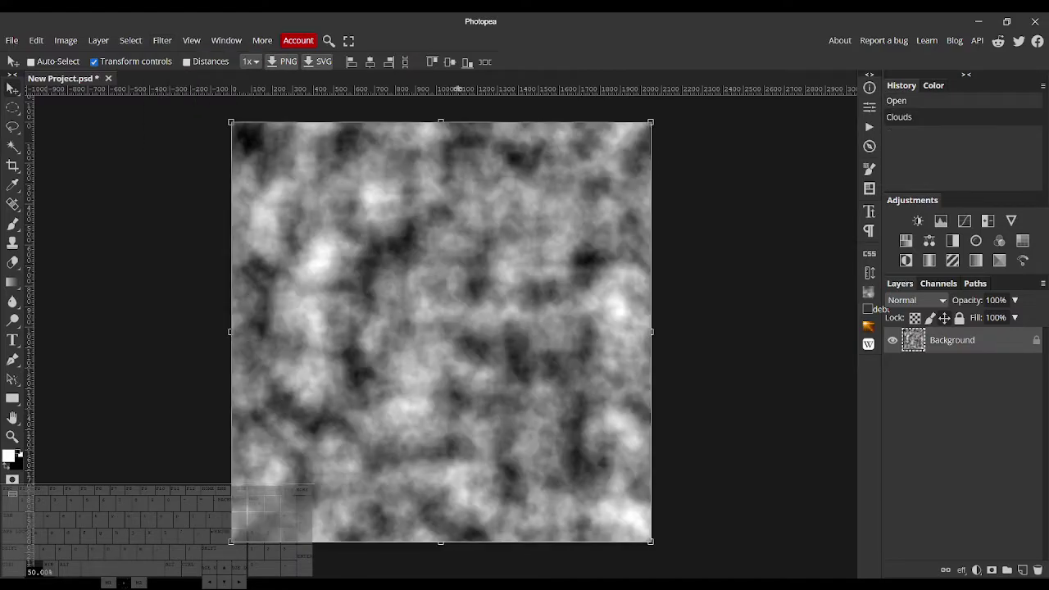
click(160, 42)
mouse_move(209, 239)
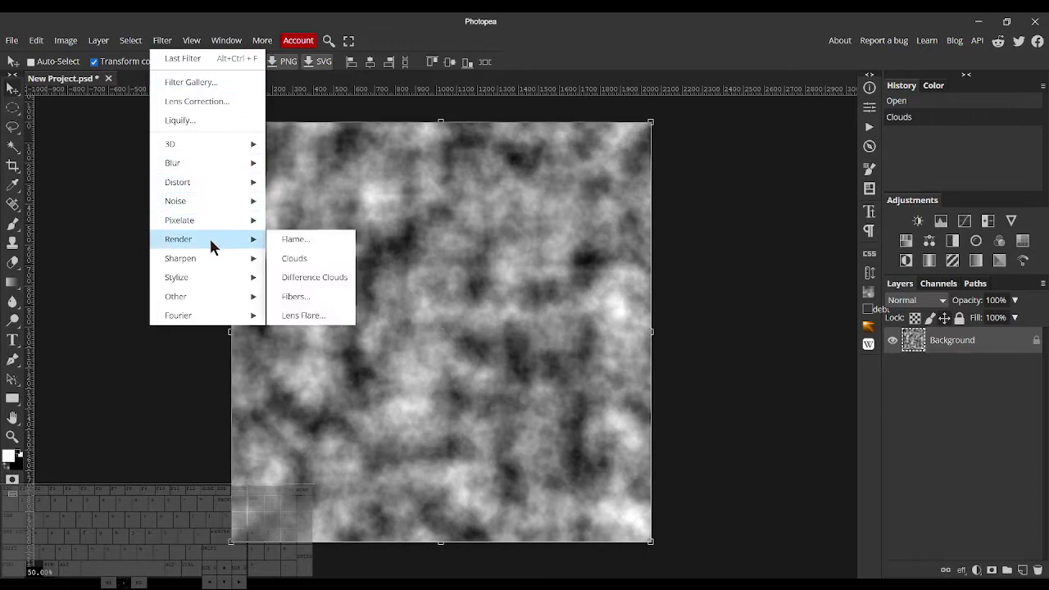
click(287, 259)
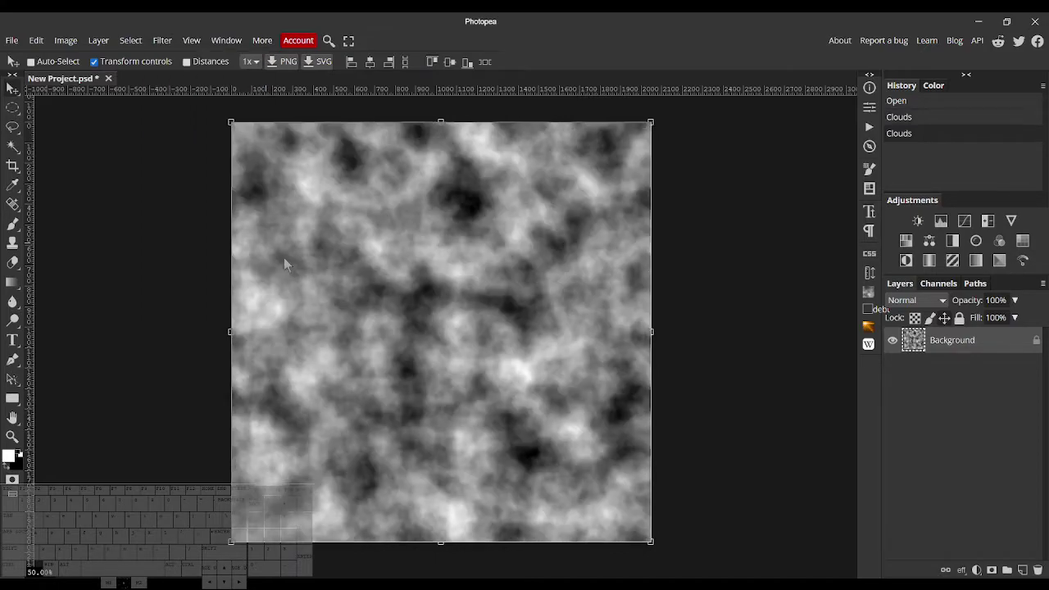
- Render Clouds two more times, then revert the document to its opened state in History
click(168, 42)
mouse_move(218, 238)
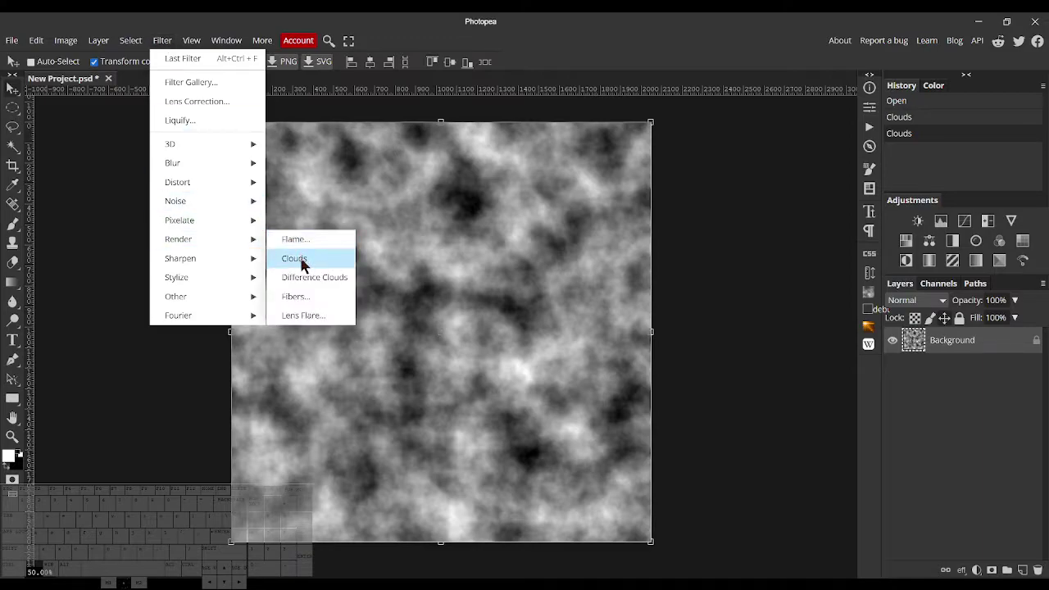
click(303, 263)
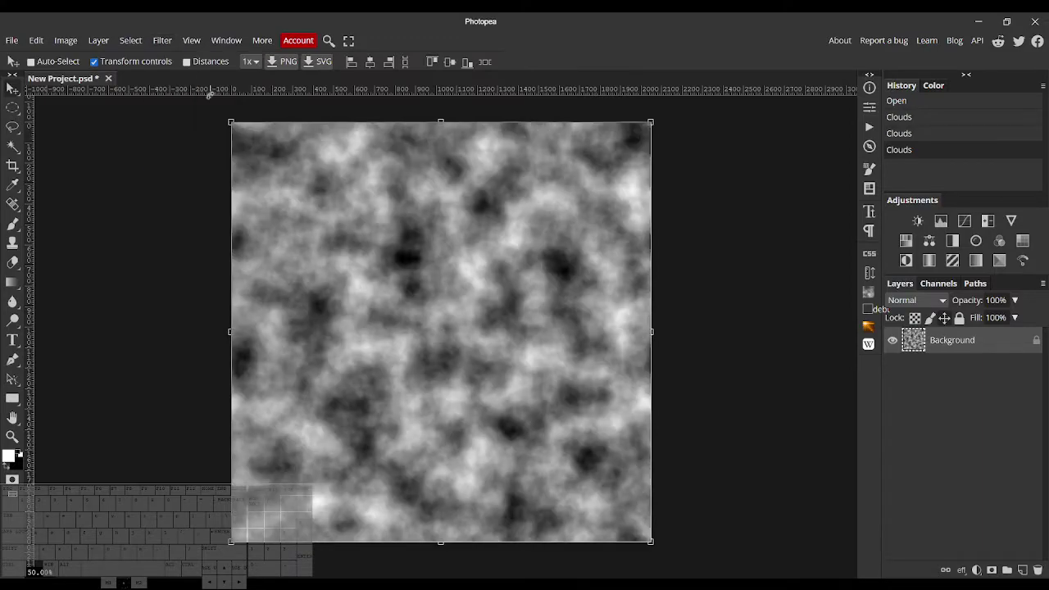
click(162, 40)
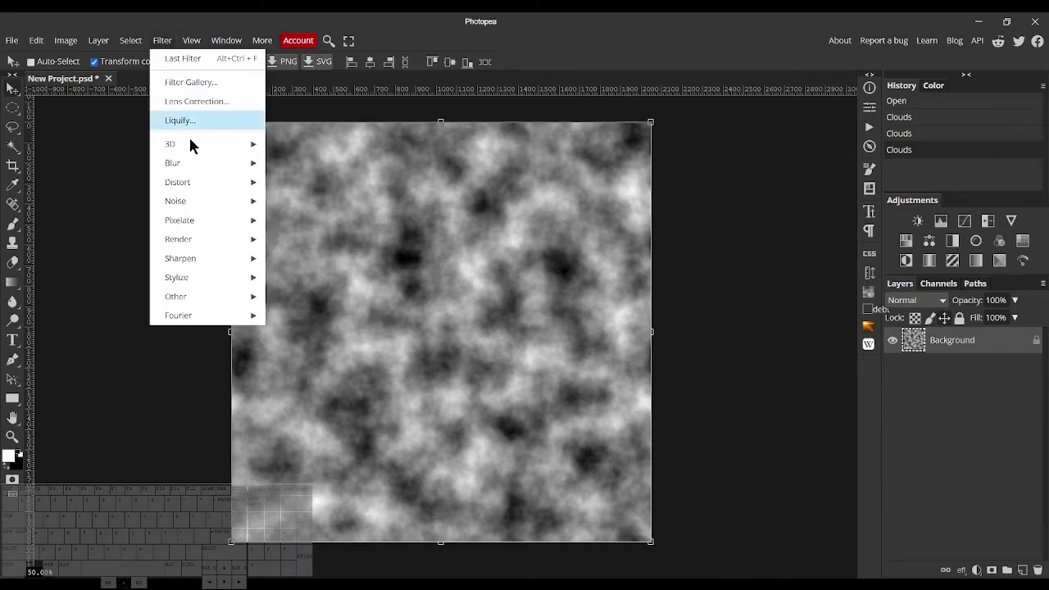
mouse_move(211, 237)
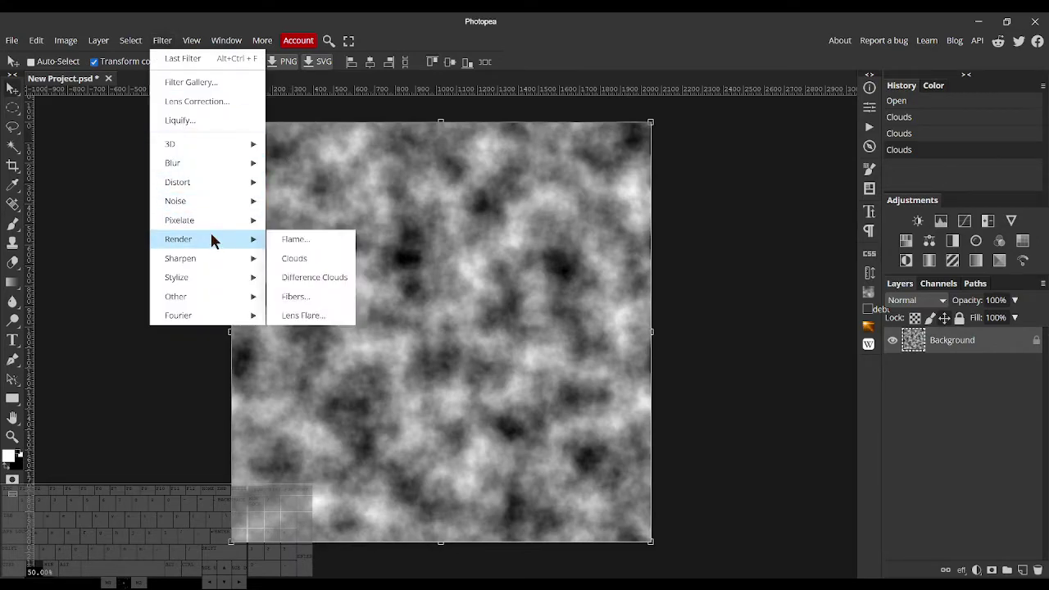
click(298, 271)
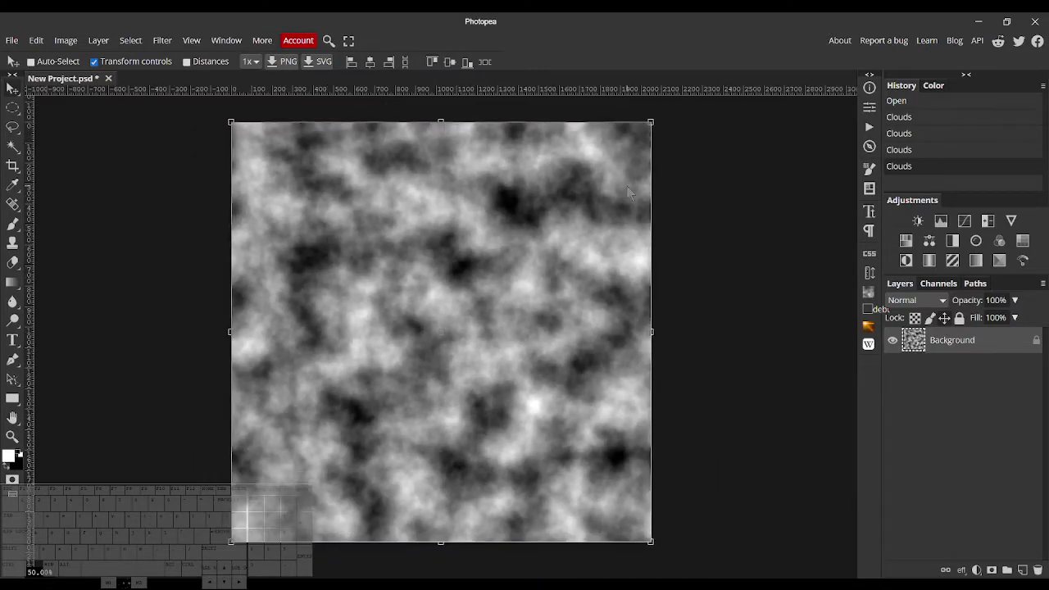
click(896, 103)
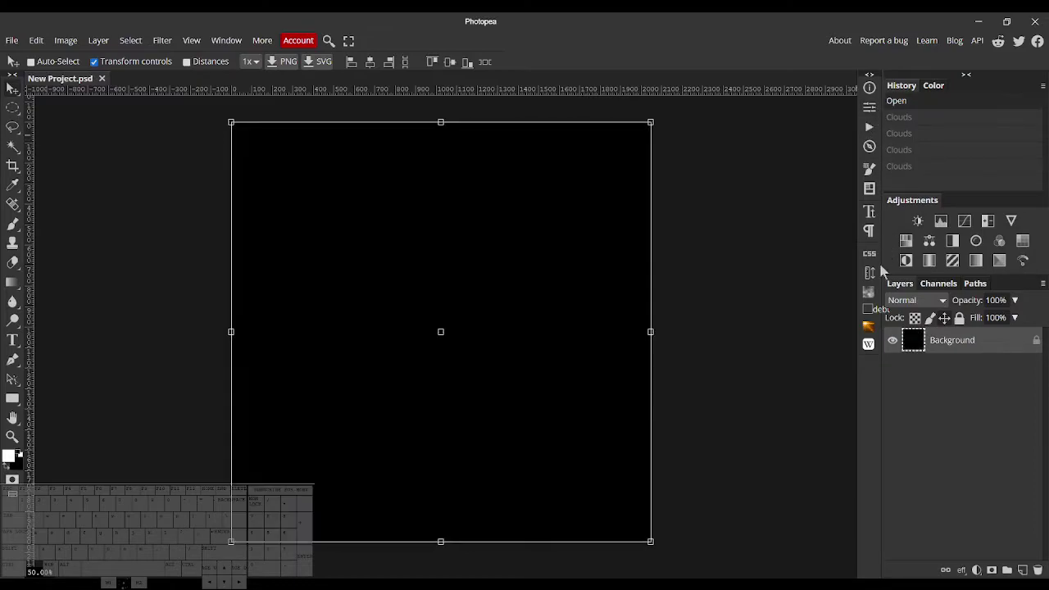
- Reopen the Fractal Noise panel from Window > More > Fractal Noise
click(870, 292)
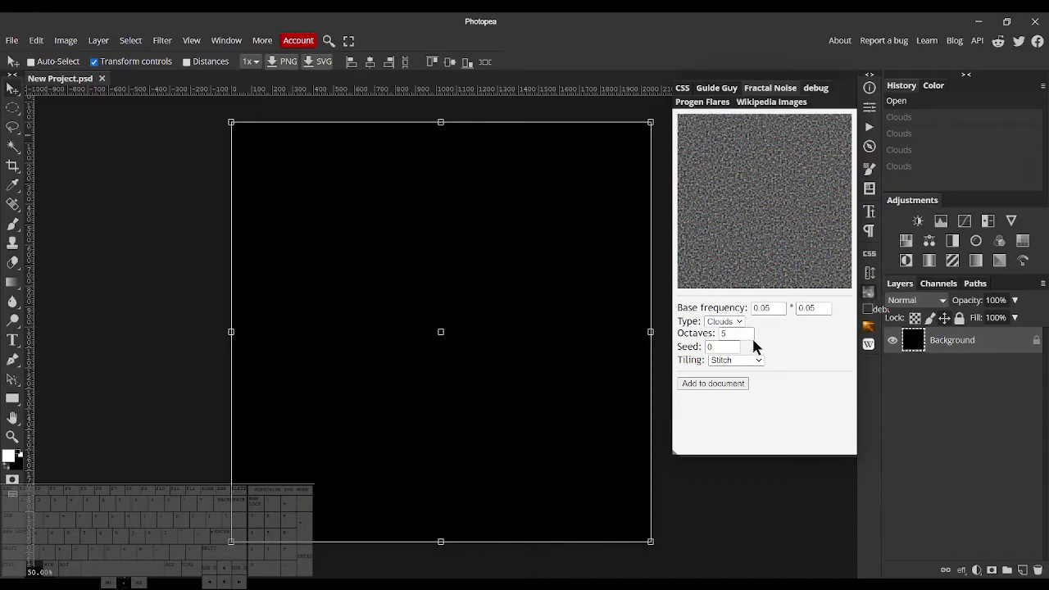
click(869, 291)
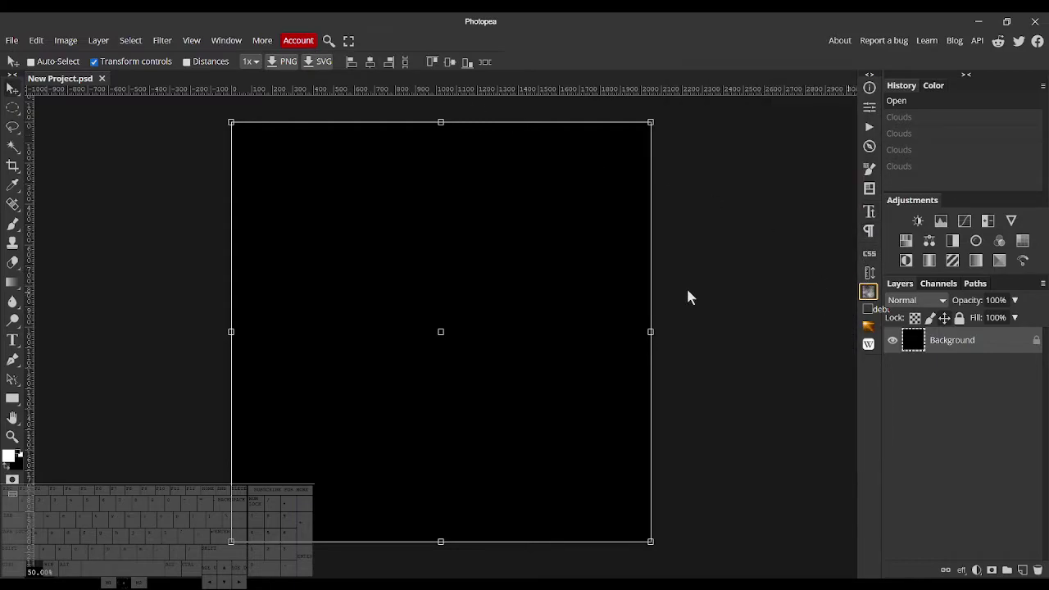
click(226, 40)
mouse_move(241, 59)
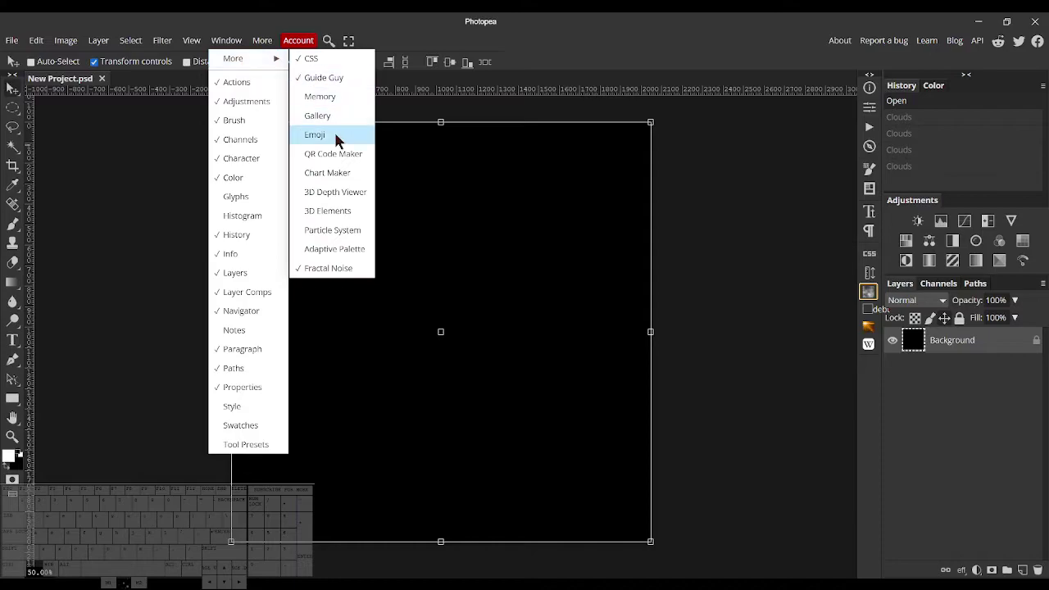
click(328, 268)
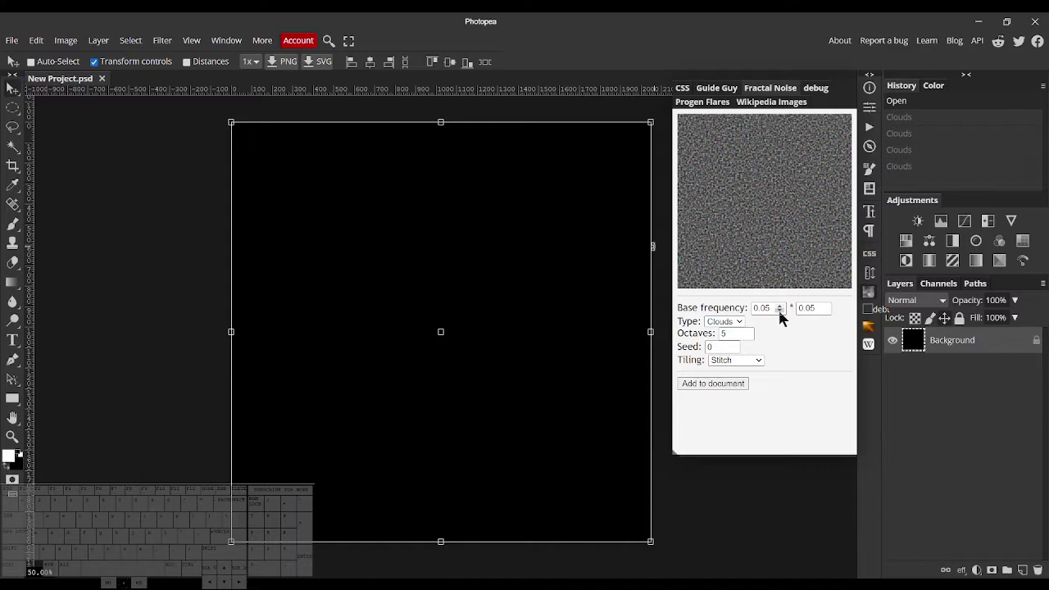
- Lower the Fractal Noise base frequency to 0.006 × 0.017
mouse_move(728, 309)
mouse_down()
mouse_move(765, 346)
mouse_move(724, 318)
mouse_up()
triple_click(705, 308)
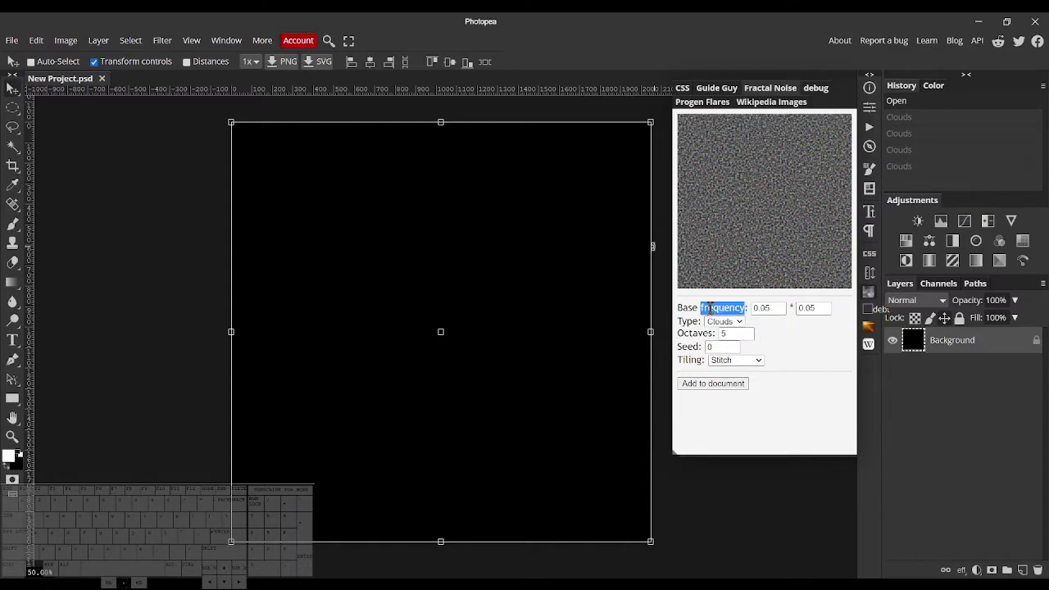
click(779, 313)
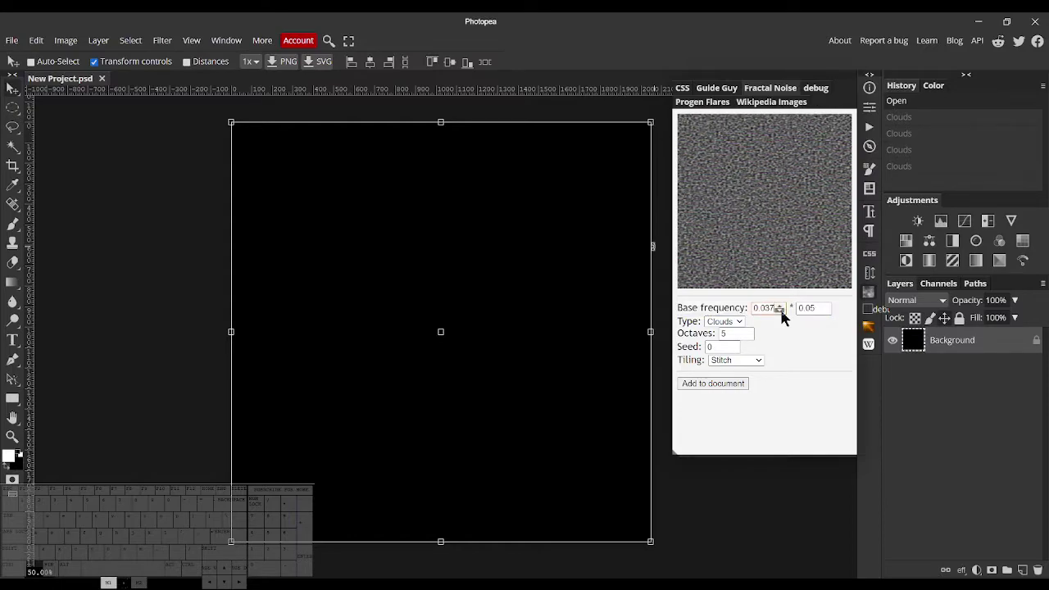
drag(783, 318, 824, 311)
double_click(688, 323)
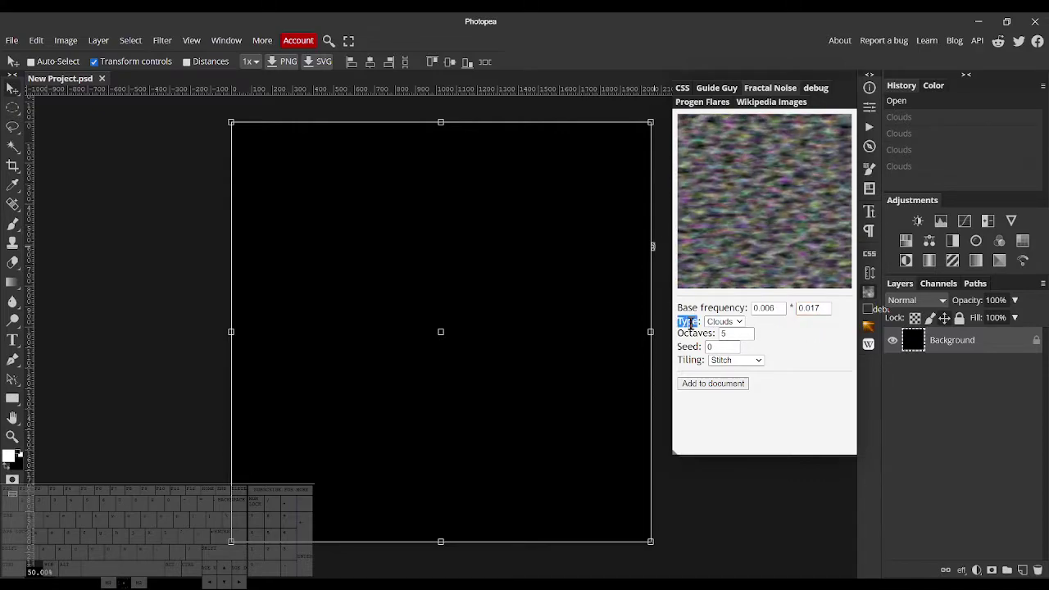
triple_click(690, 323)
click(695, 322)
- Set the noise type to Energy and the octaves to 2
click(732, 357)
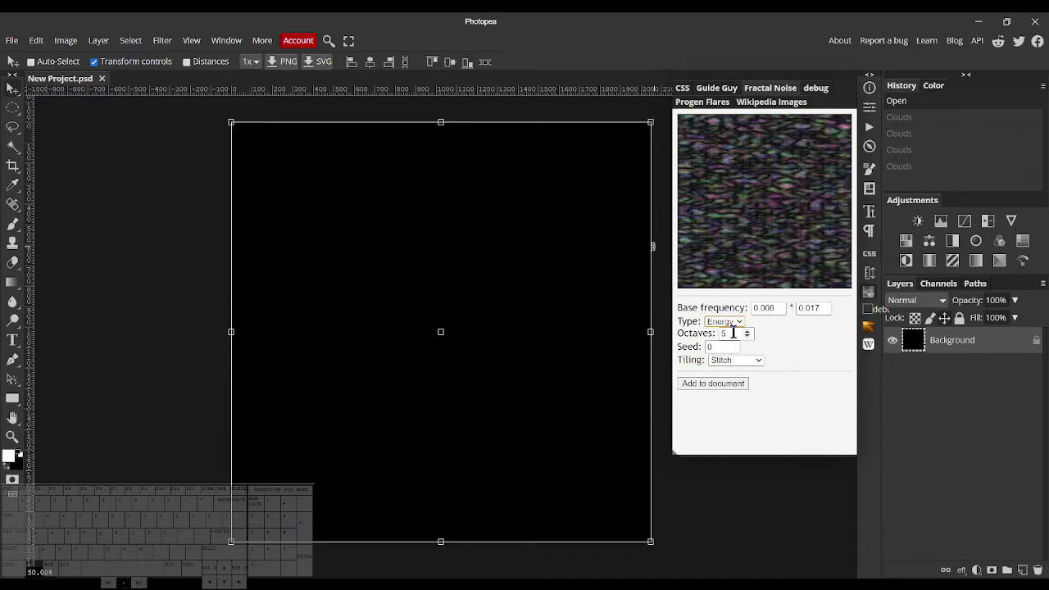
key(Up)
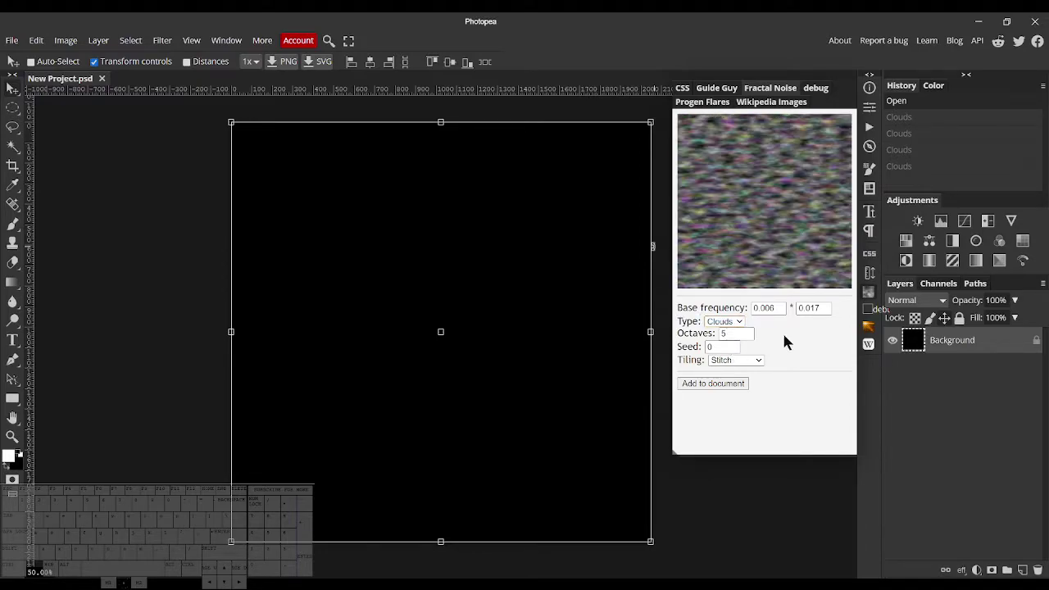
click(748, 335)
click(748, 336)
click(749, 335)
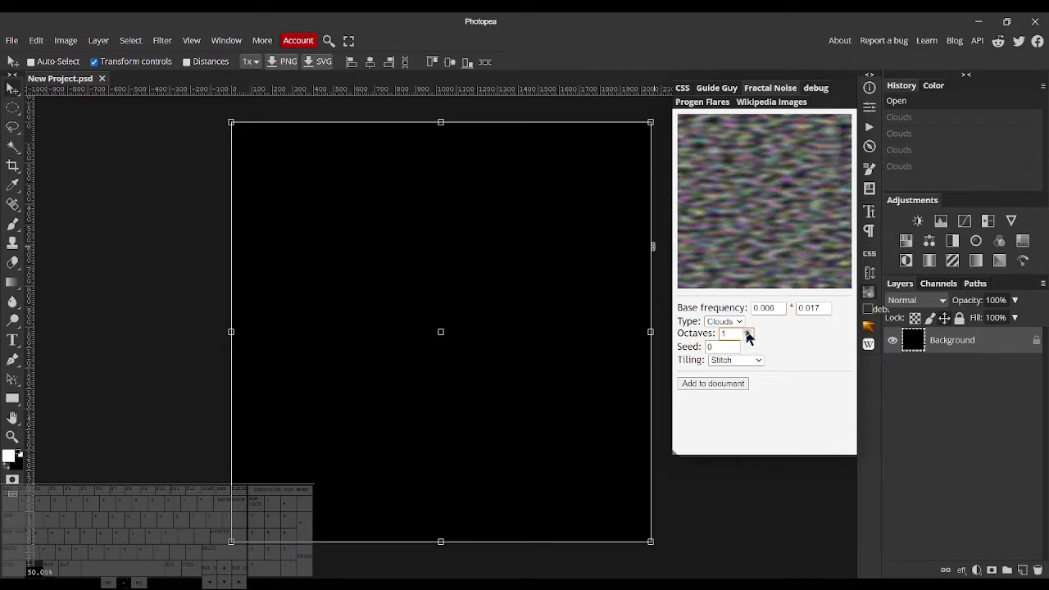
click(746, 331)
click(747, 331)
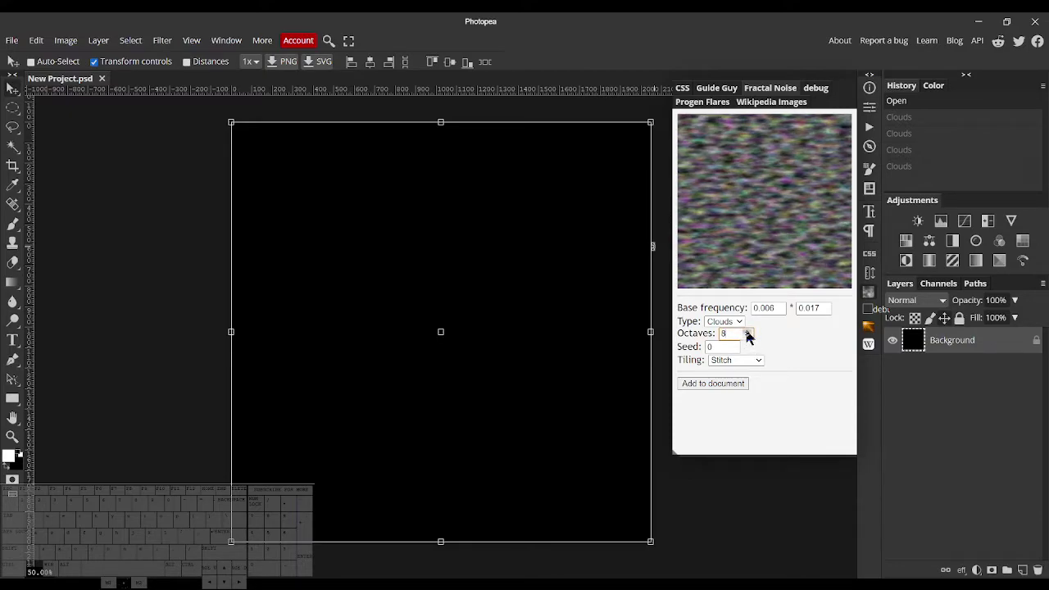
click(748, 337)
click(747, 338)
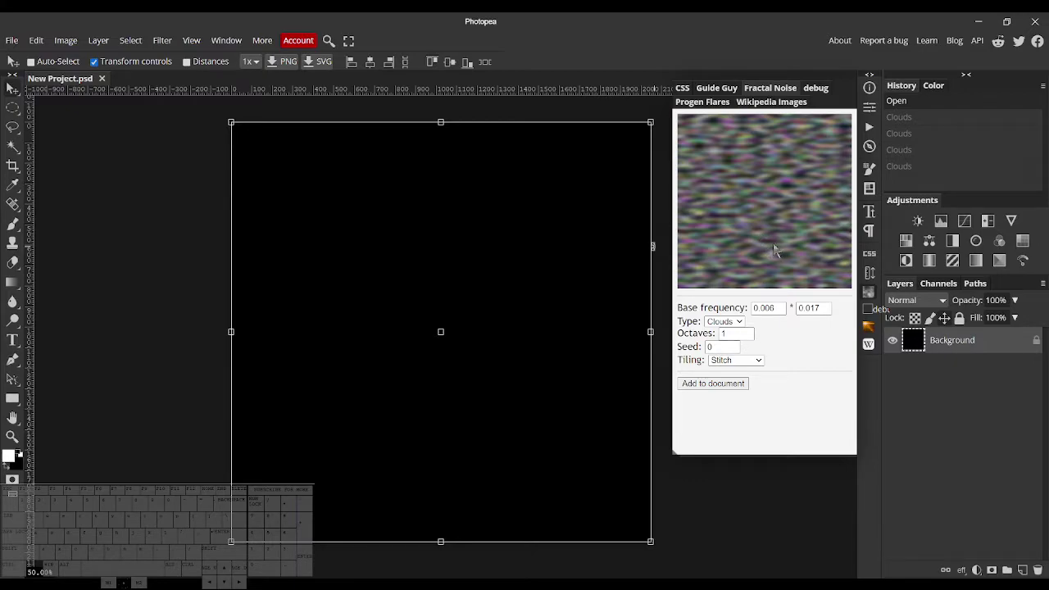
click(731, 363)
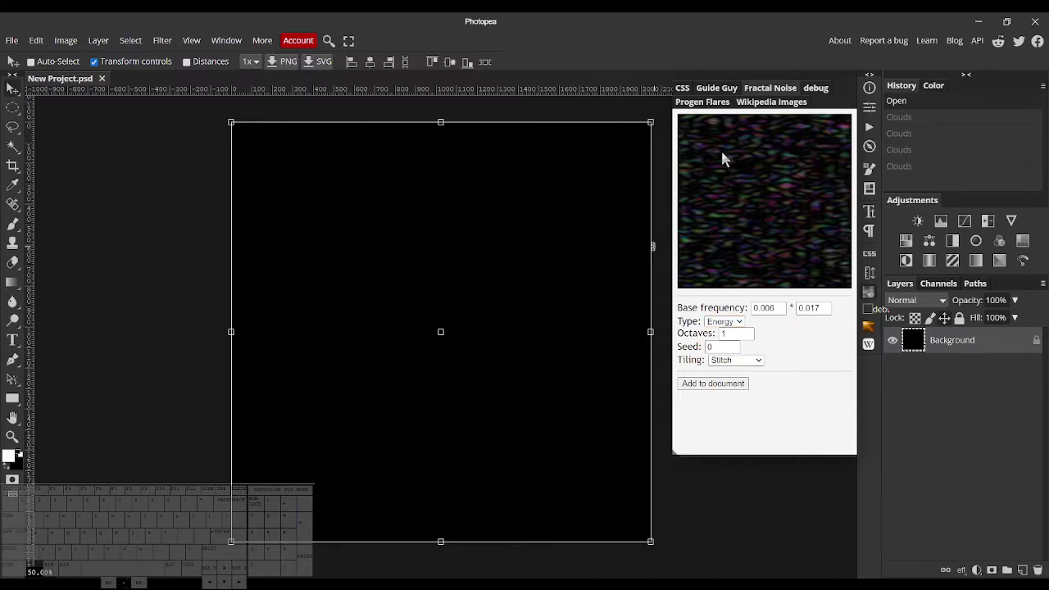
click(748, 332)
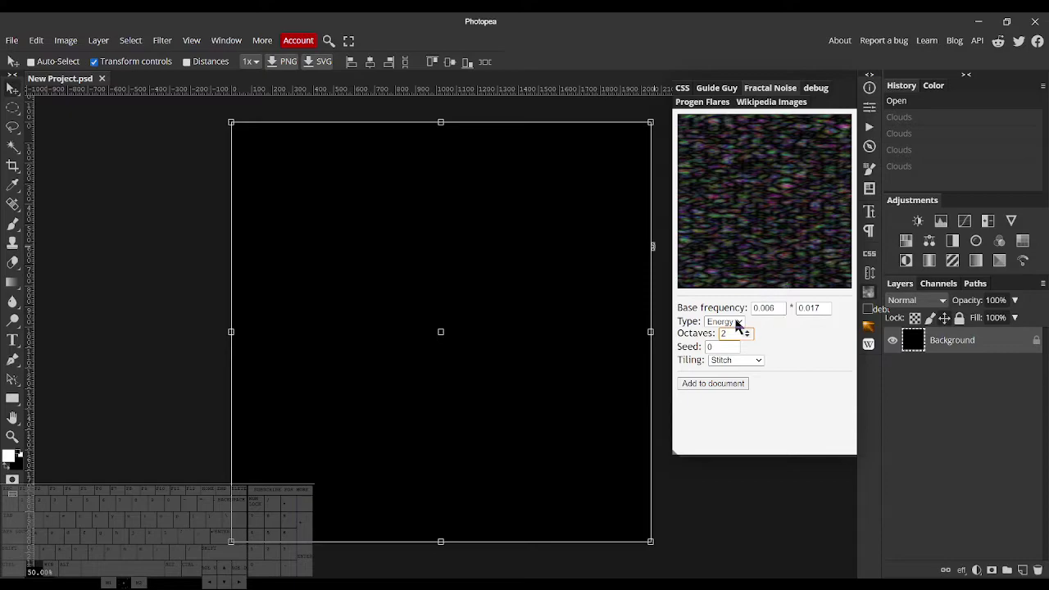
- Raise the octaves to 16 and the noise seed to 11
scroll(734, 325, down, 1)
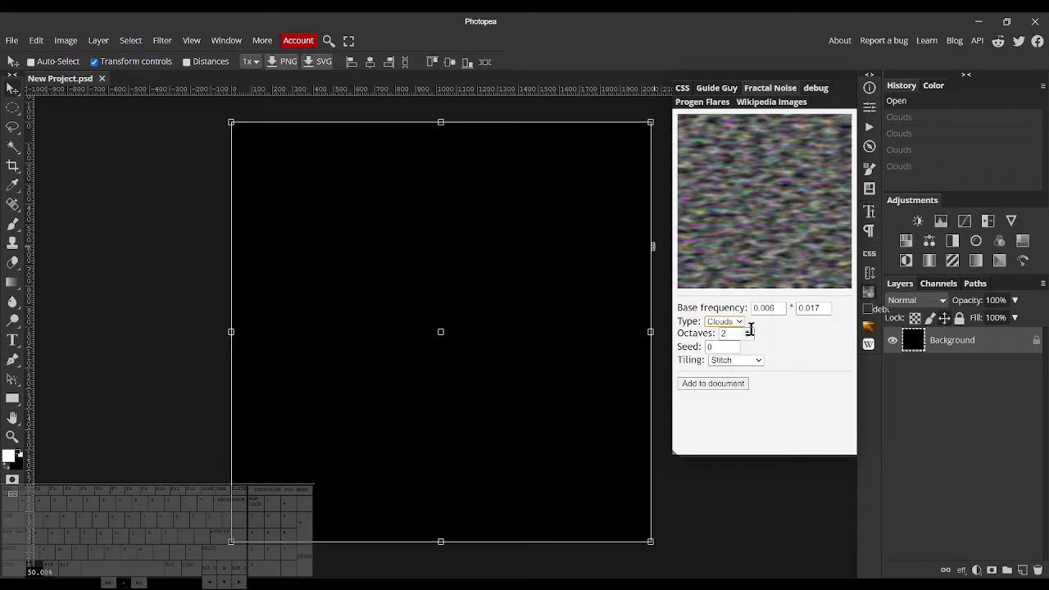
scroll(747, 334, up, 5)
click(749, 331)
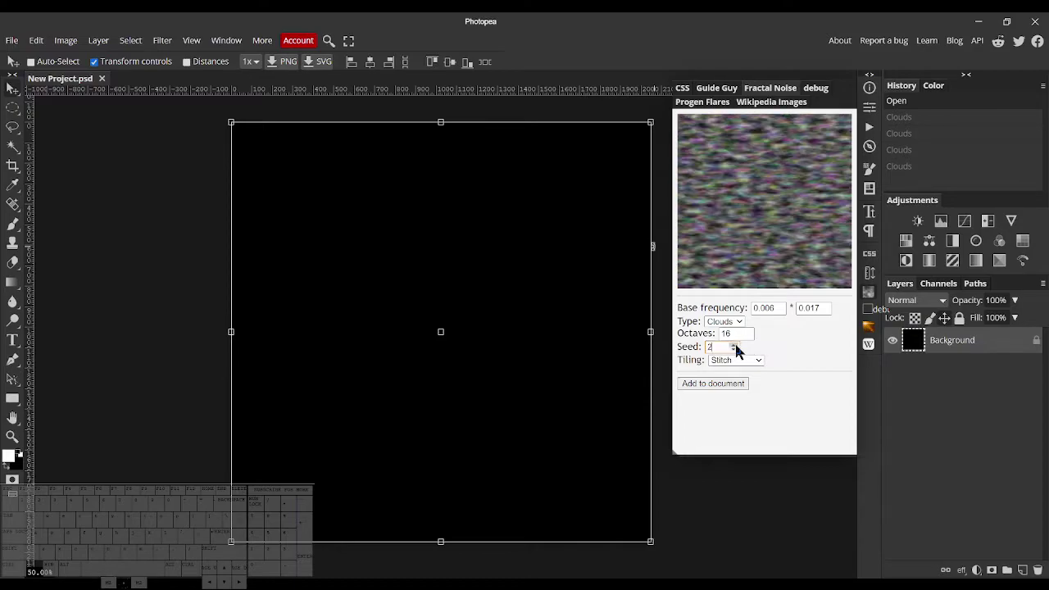
click(735, 344)
click(734, 345)
click(735, 344)
click(735, 345)
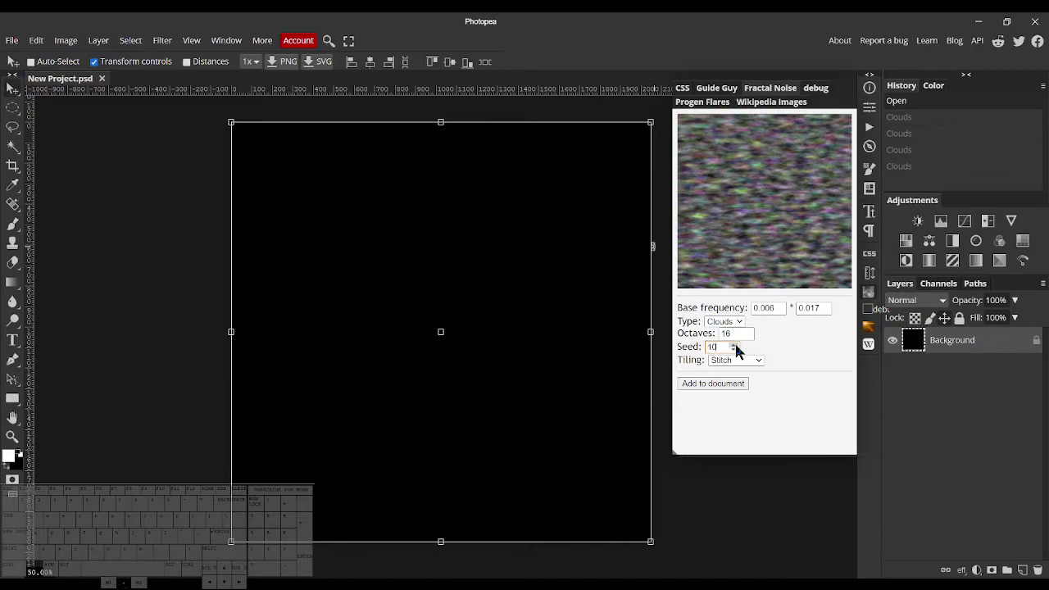
click(734, 344)
- Toggle tiling between Don't Stitch and Stitch, leaving it on Stitch
click(755, 360)
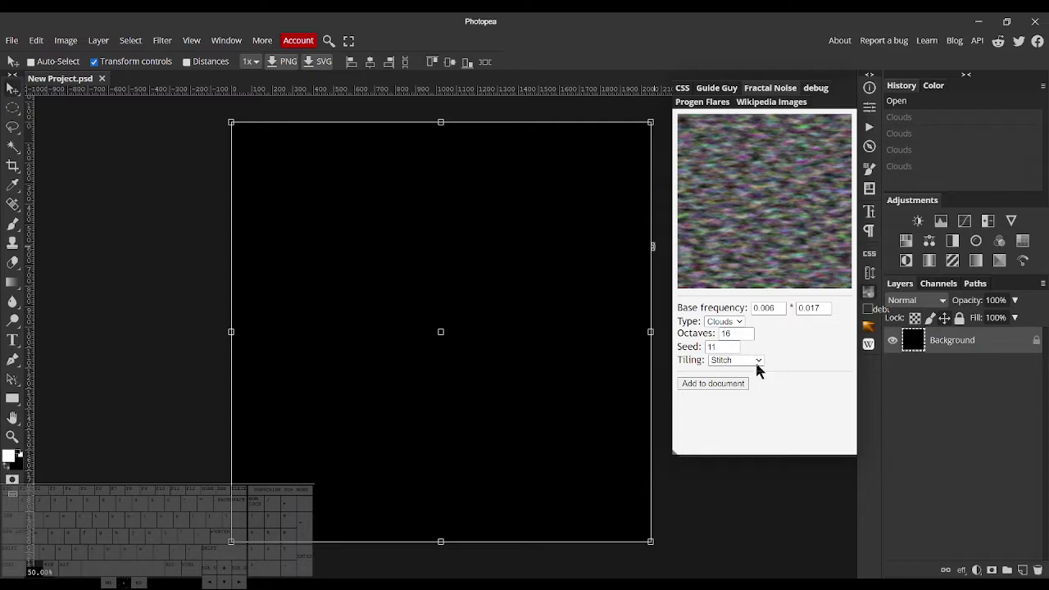
click(754, 390)
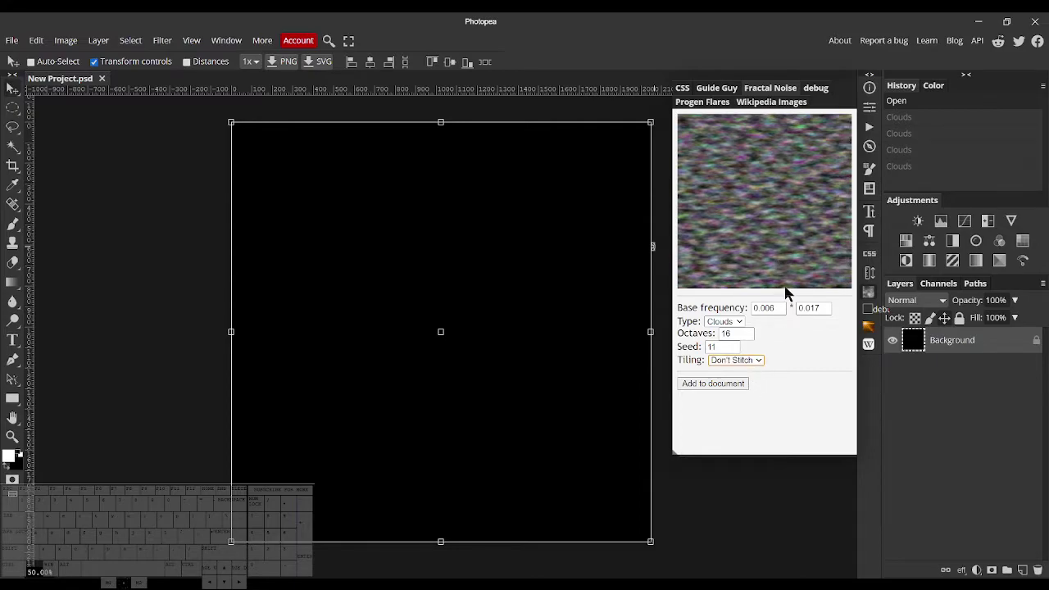
click(751, 364)
click(751, 370)
click(752, 364)
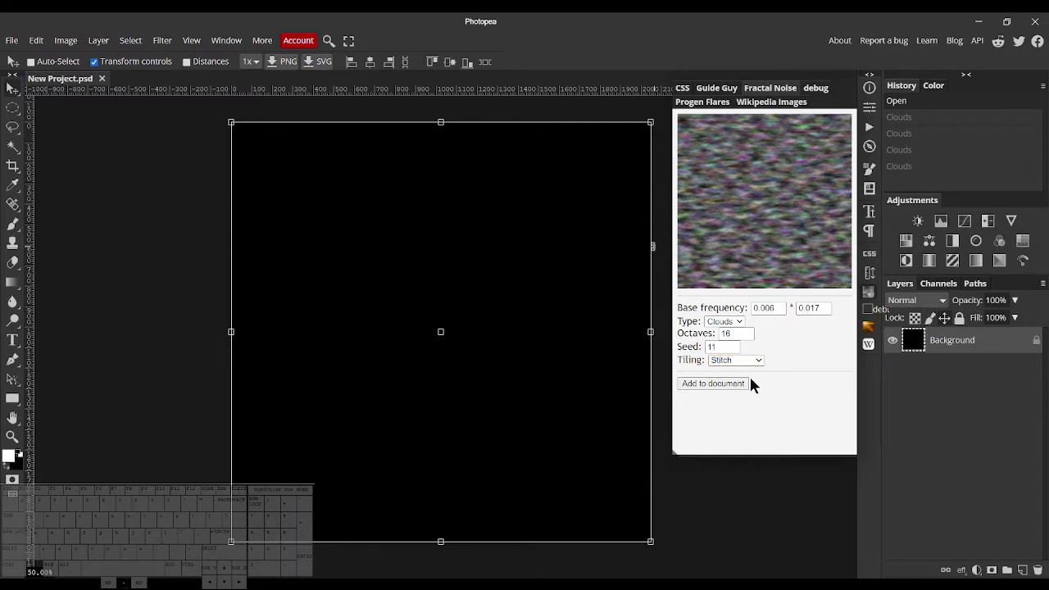
click(750, 390)
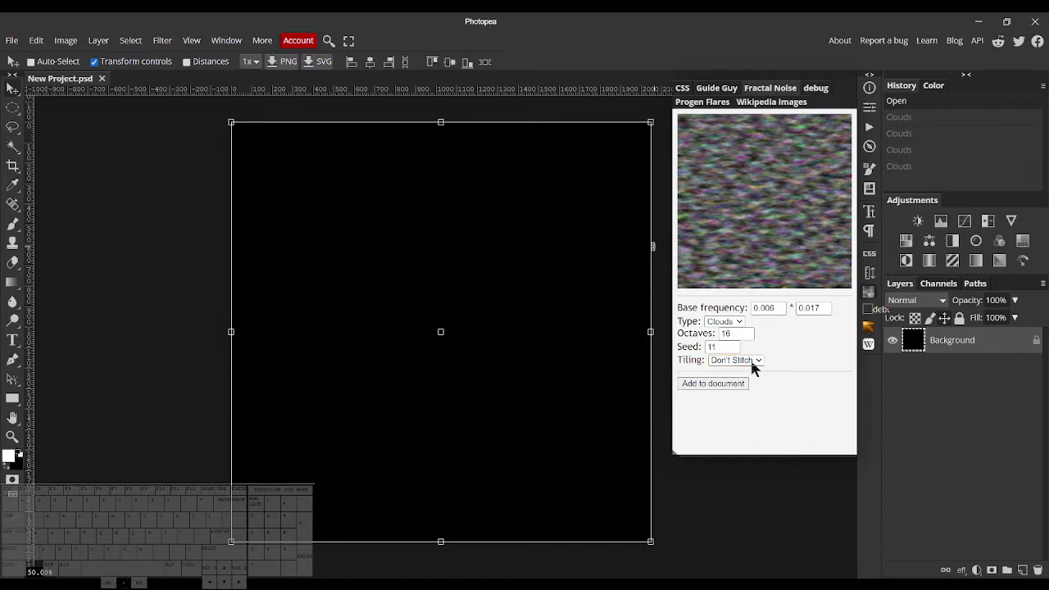
click(751, 364)
click(750, 370)
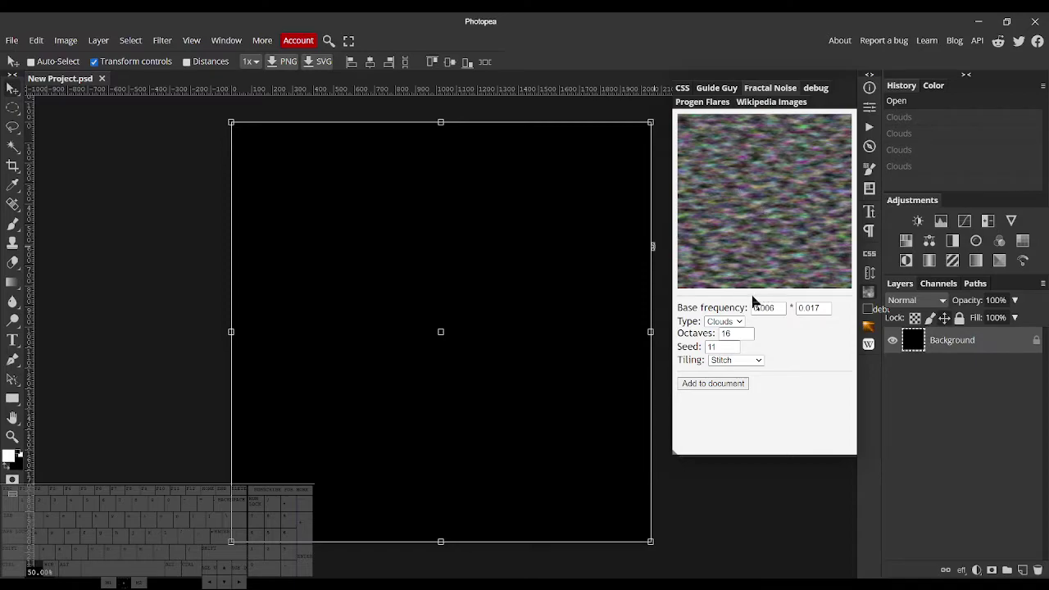
- Spin the second base frequency down to 0 and the first up to 0.01
click(825, 311)
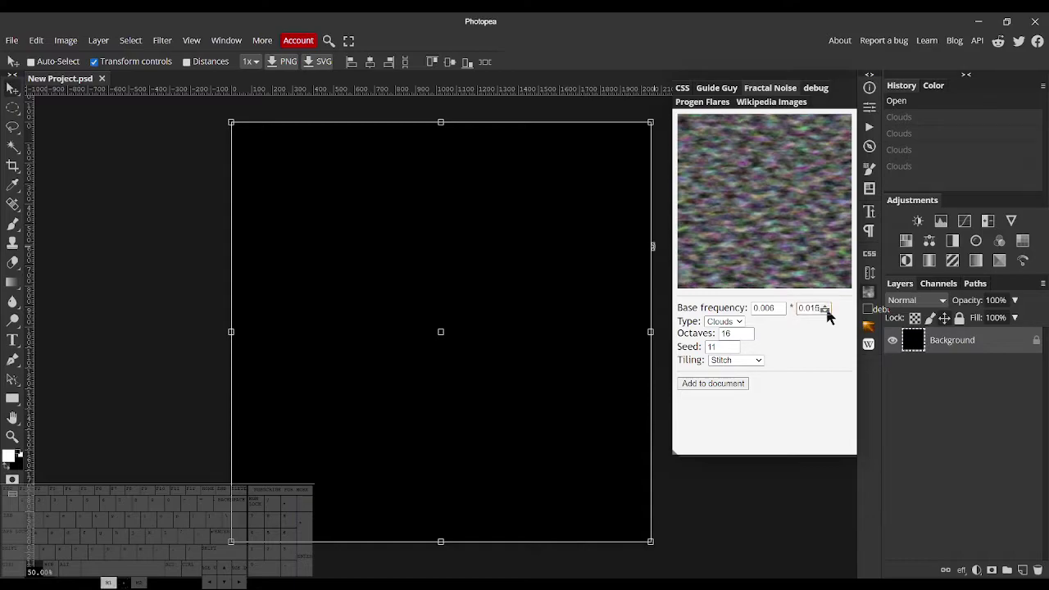
click(825, 310)
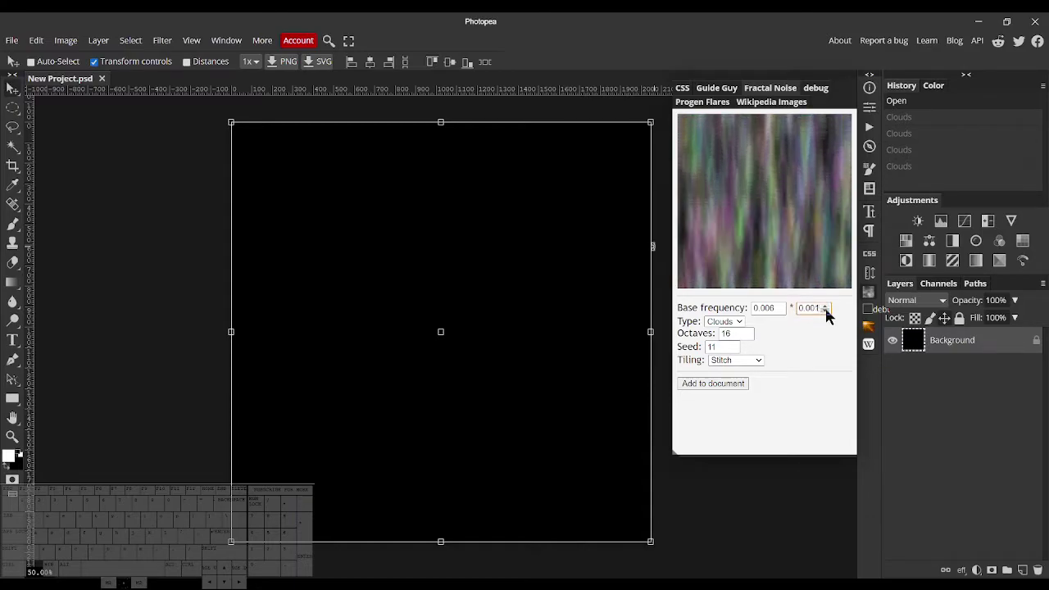
click(825, 311)
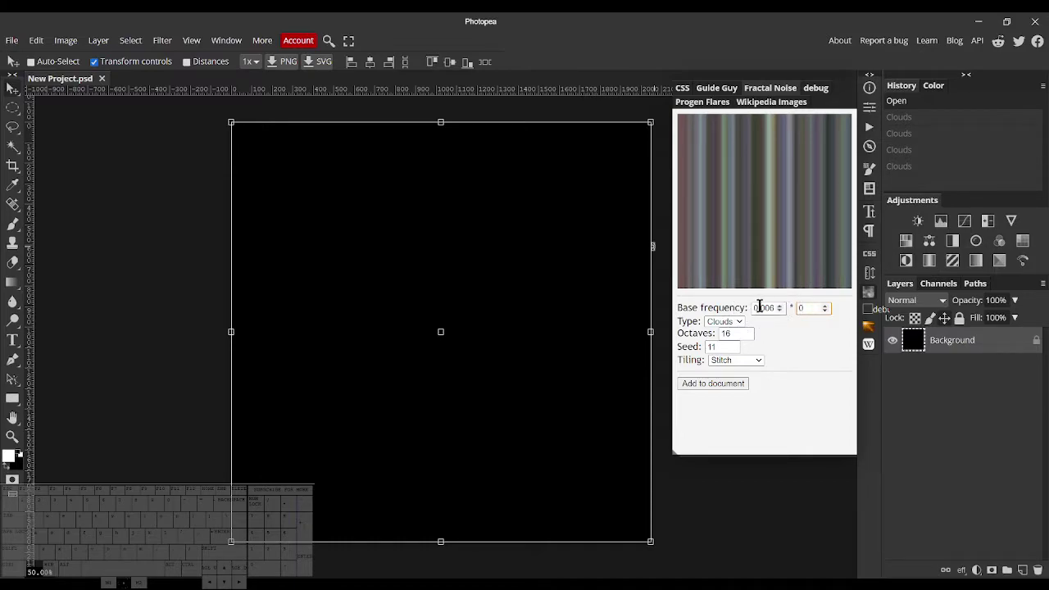
double_click(795, 309)
click(778, 306)
click(779, 306)
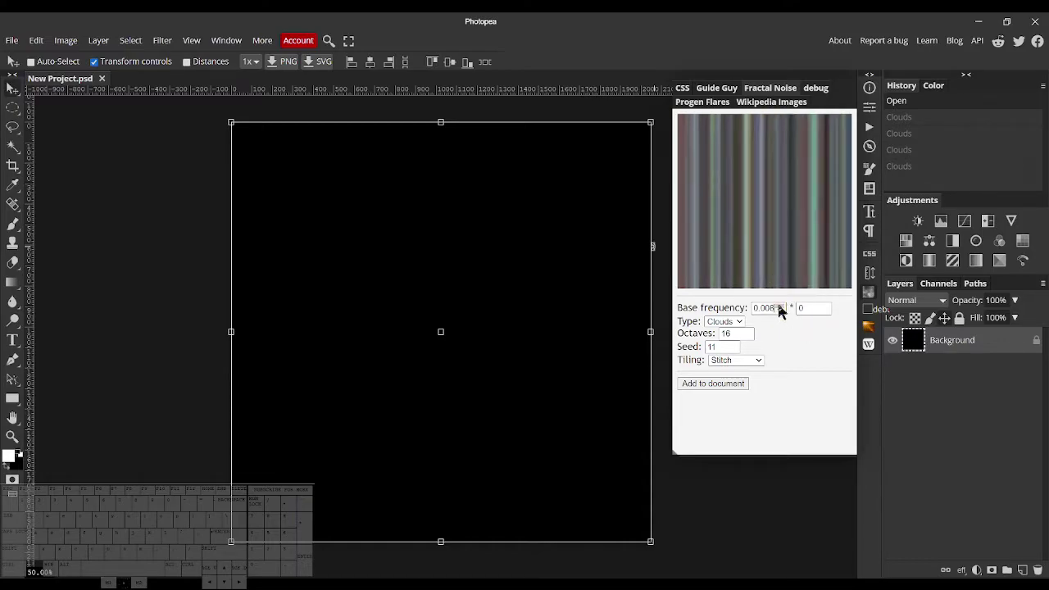
click(778, 306)
click(779, 306)
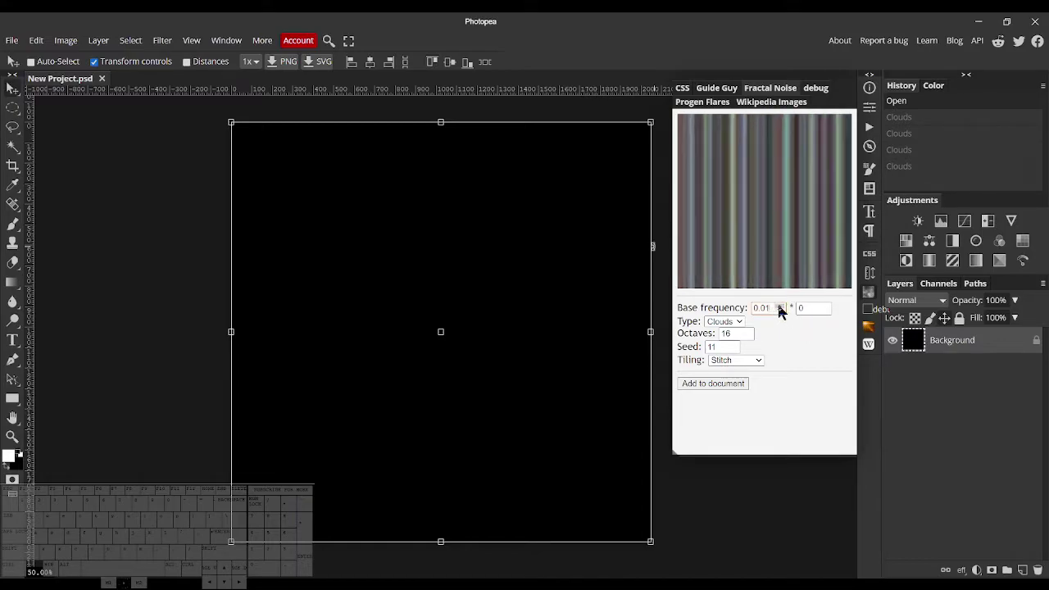
- Add the striped noise as layer 'image' and preview Filter > Distort > Polar Coordinates
click(744, 384)
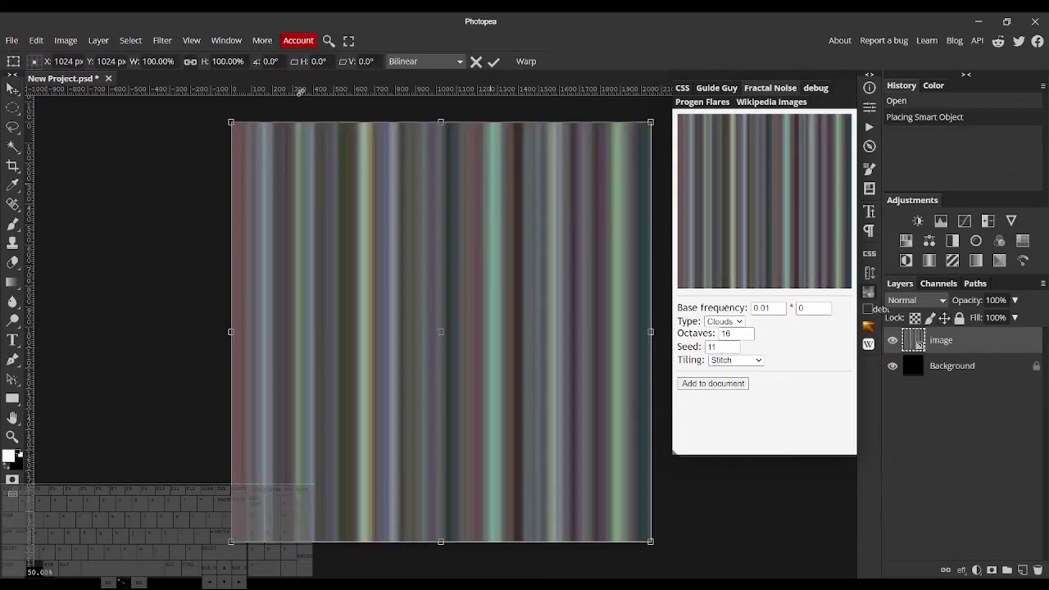
click(162, 40)
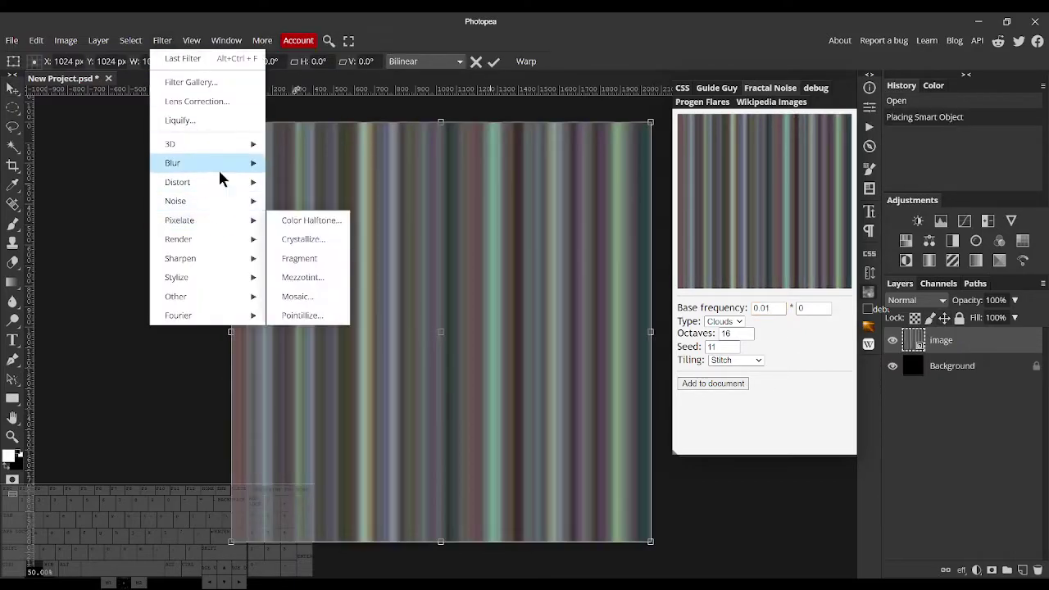
mouse_move(221, 182)
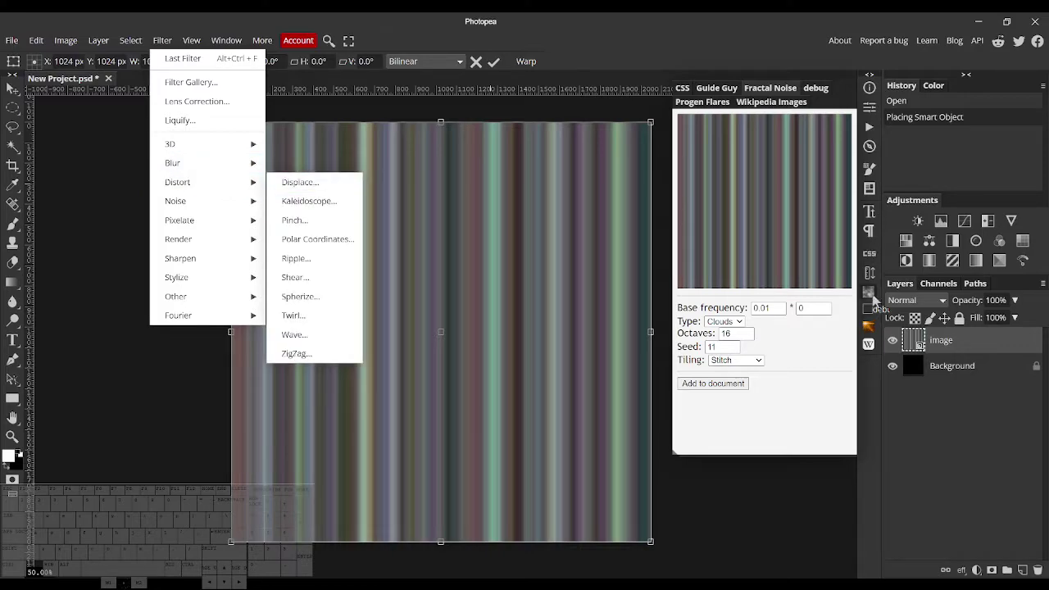
click(386, 72)
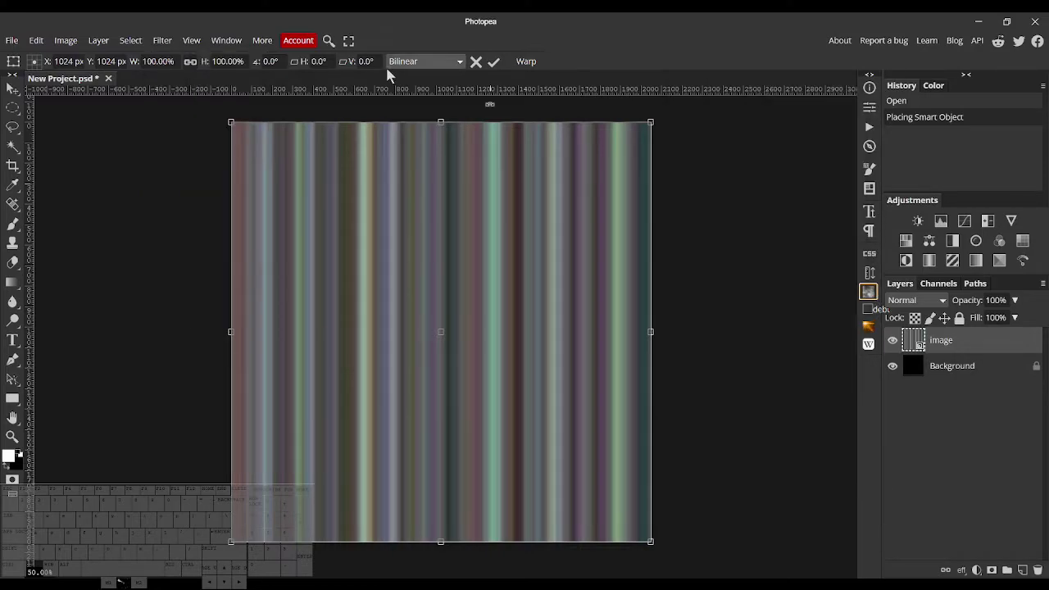
click(167, 39)
mouse_move(211, 184)
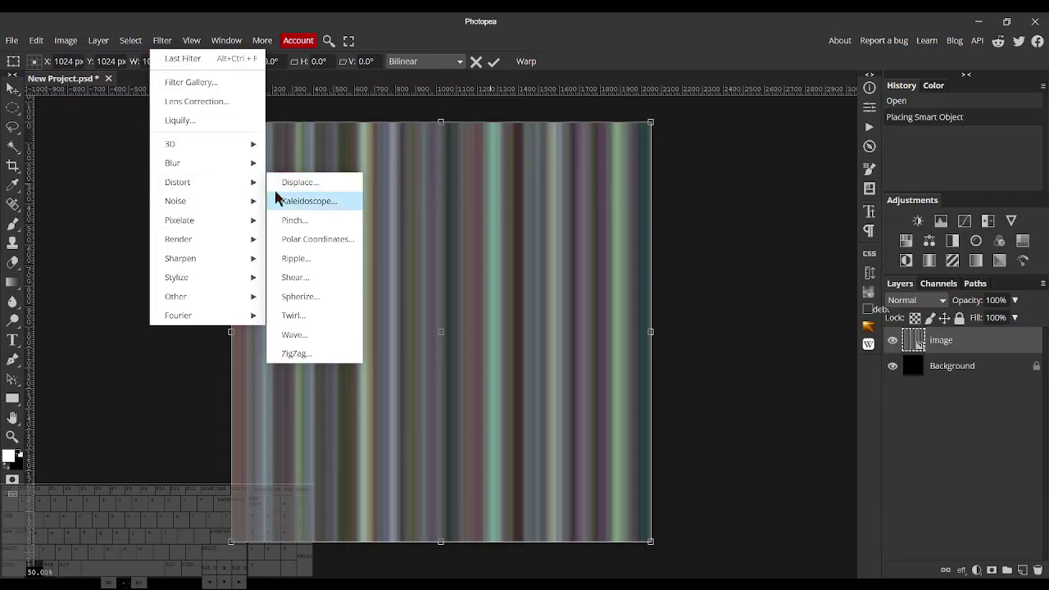
click(312, 239)
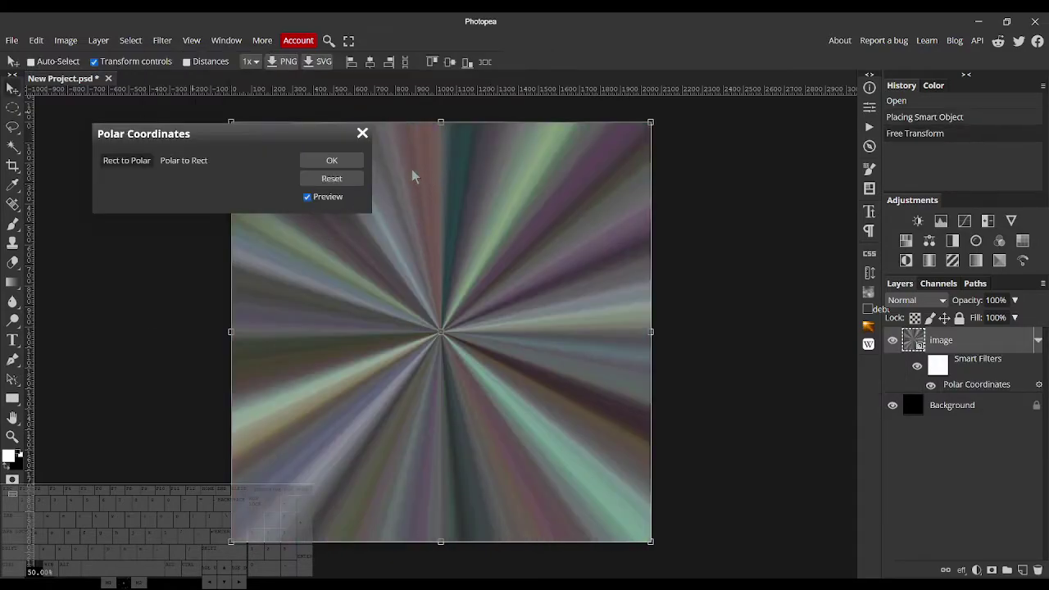
- Apply Polar Coordinates and add a reversed radial Gradient Fill layer in Overlay mode
click(347, 161)
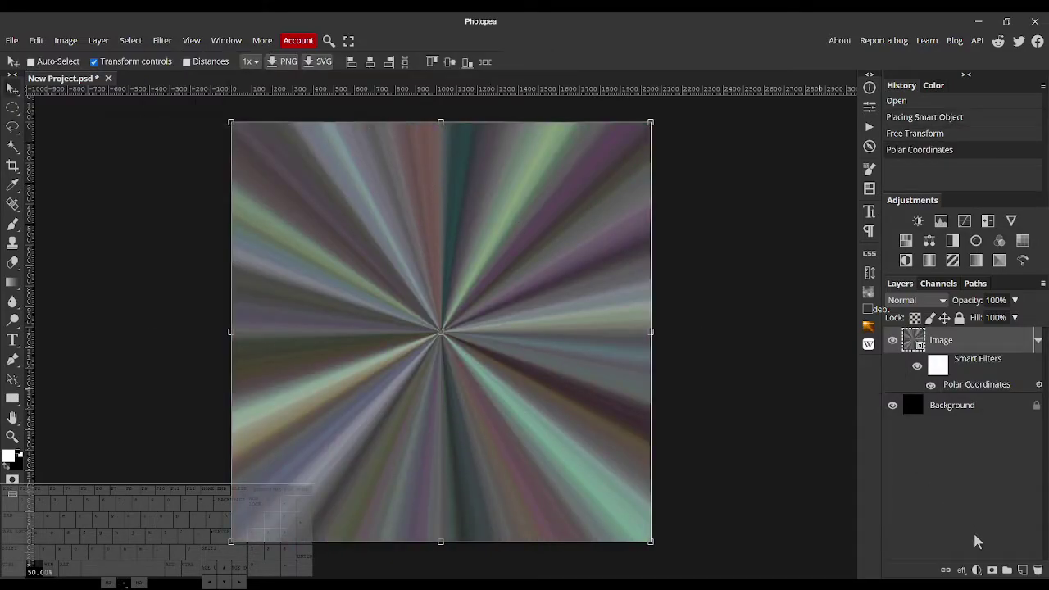
click(976, 571)
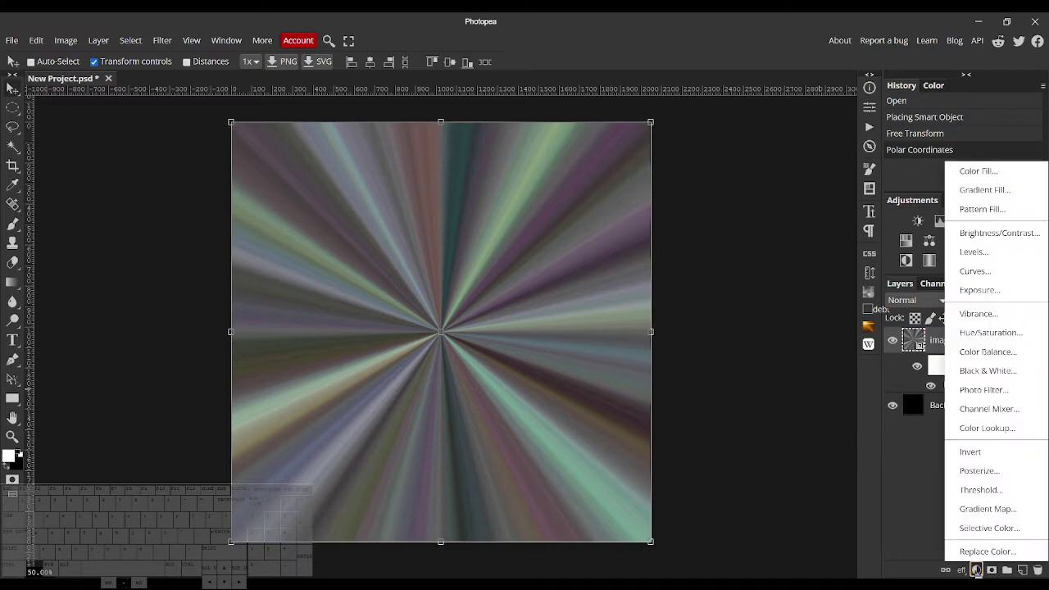
click(985, 190)
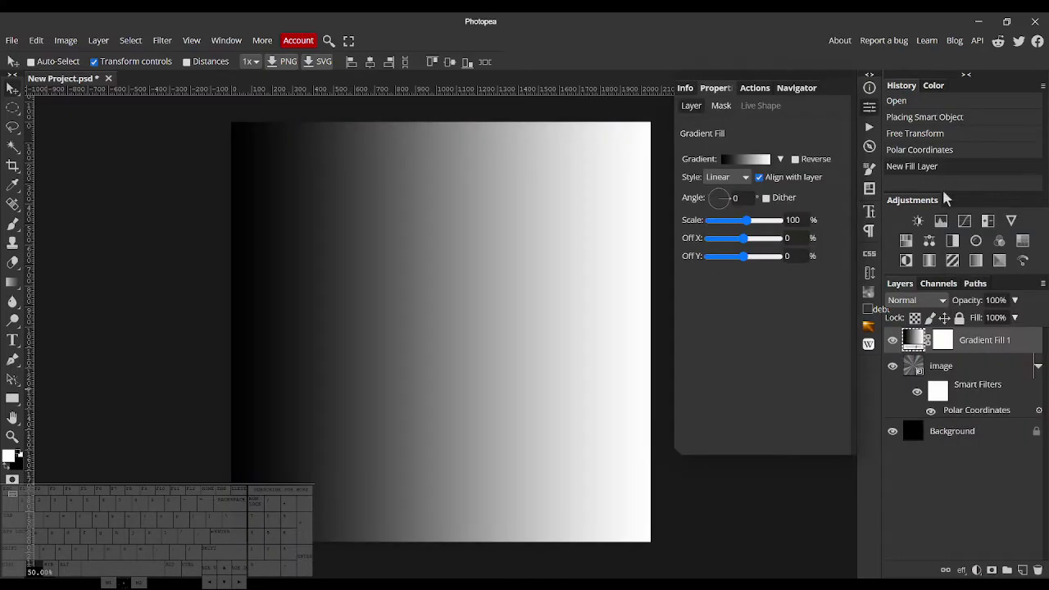
click(727, 177)
click(731, 219)
click(794, 159)
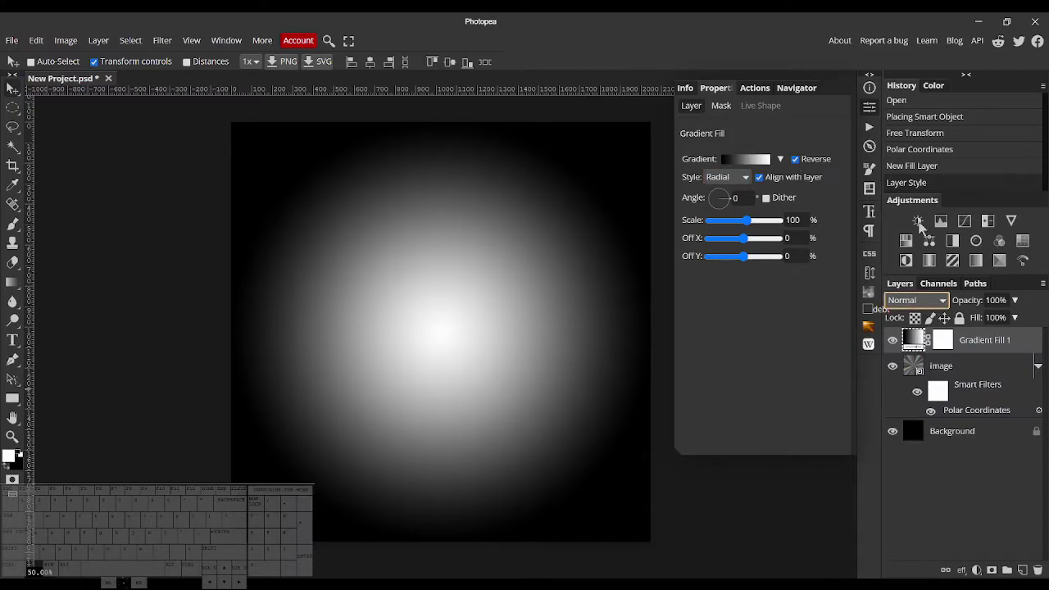
key(shift+alt+o)
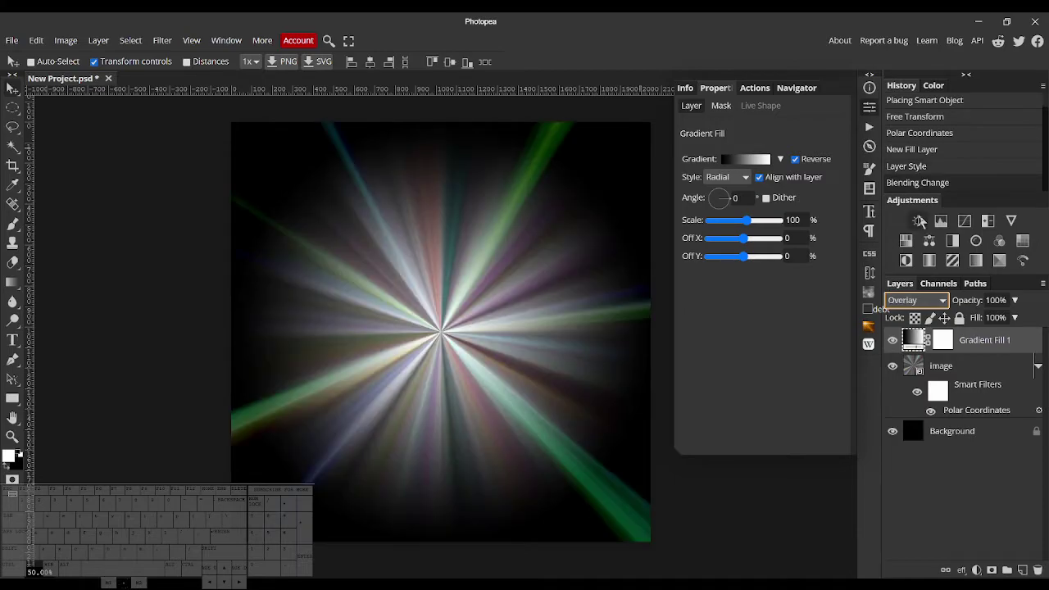
- Add a Levels adjustment layer and adjust its input sliders on the starburst
click(976, 570)
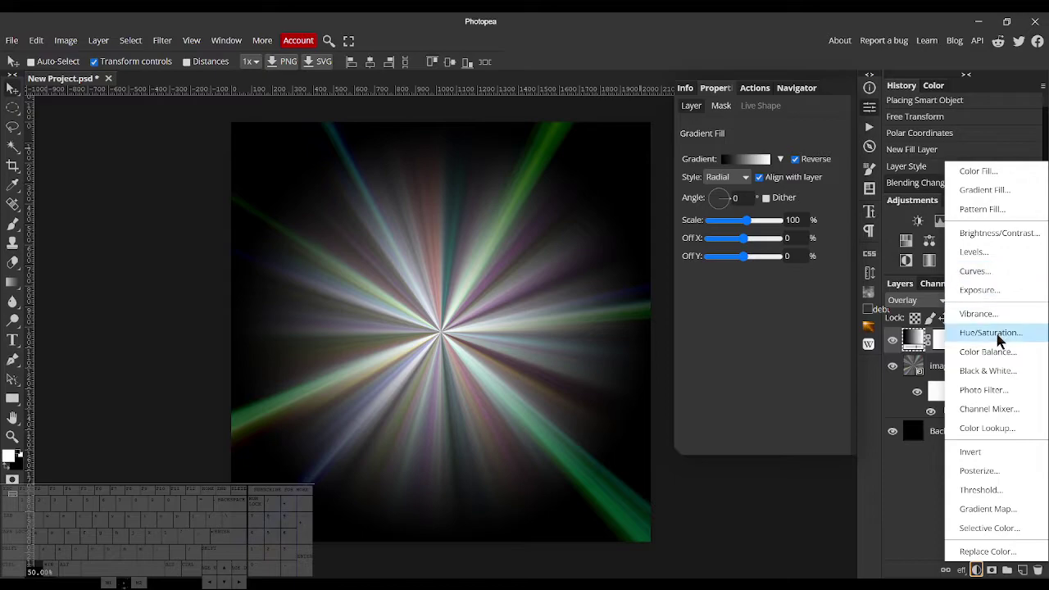
click(986, 250)
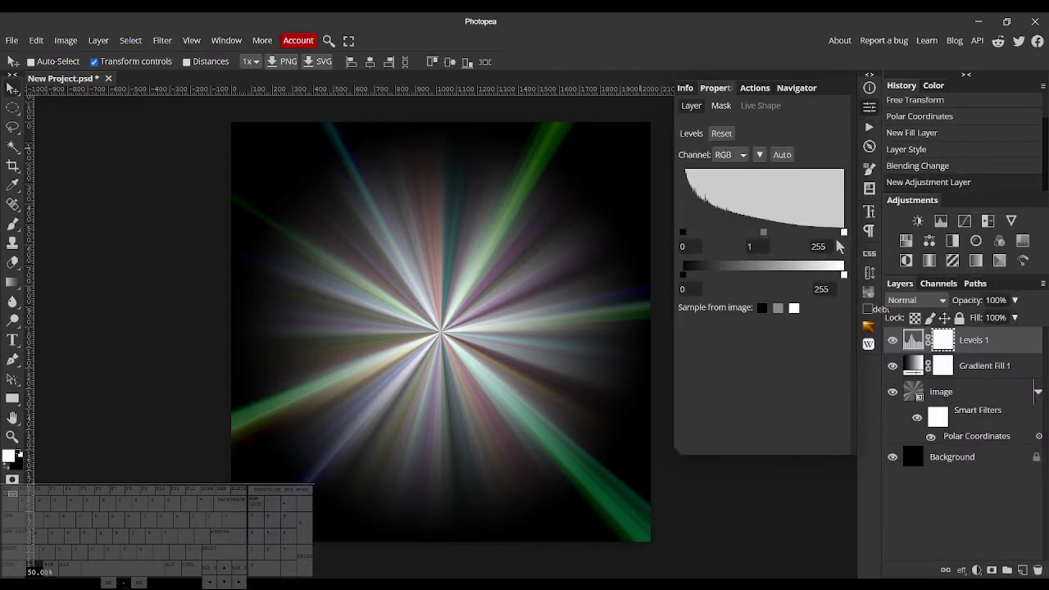
drag(844, 233, 761, 236)
drag(685, 238, 818, 238)
drag(708, 235, 687, 238)
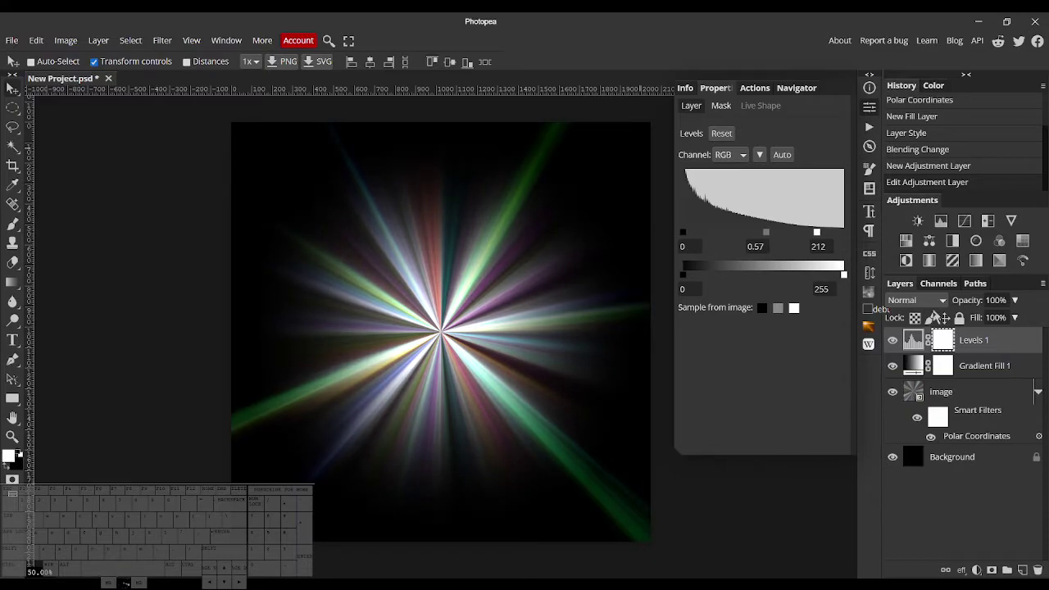
- Switch Gradient Fill 1 to Multiply and lower the Levels white point to about 120
click(977, 367)
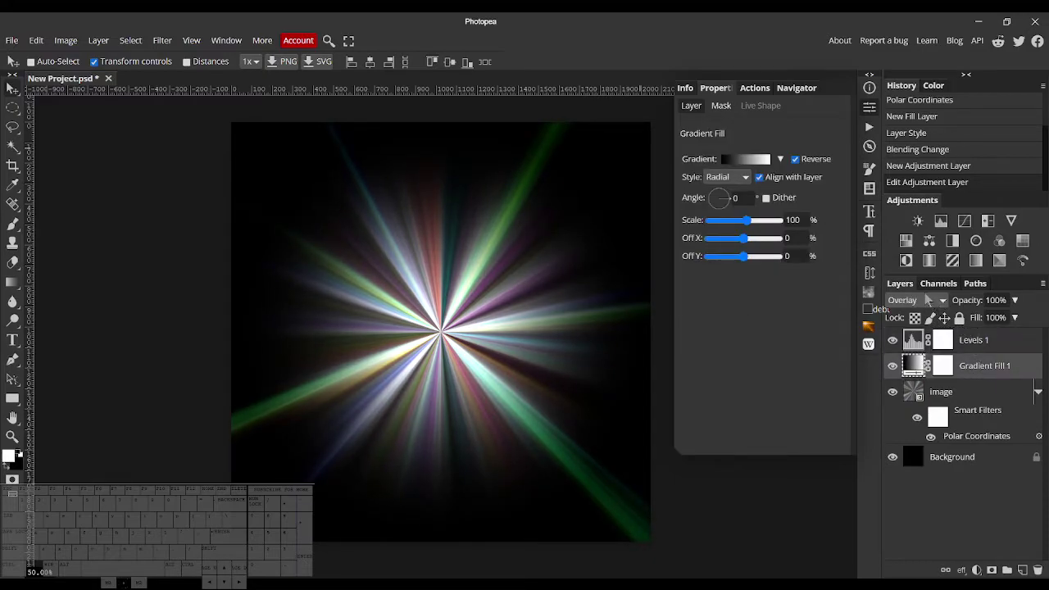
click(930, 302)
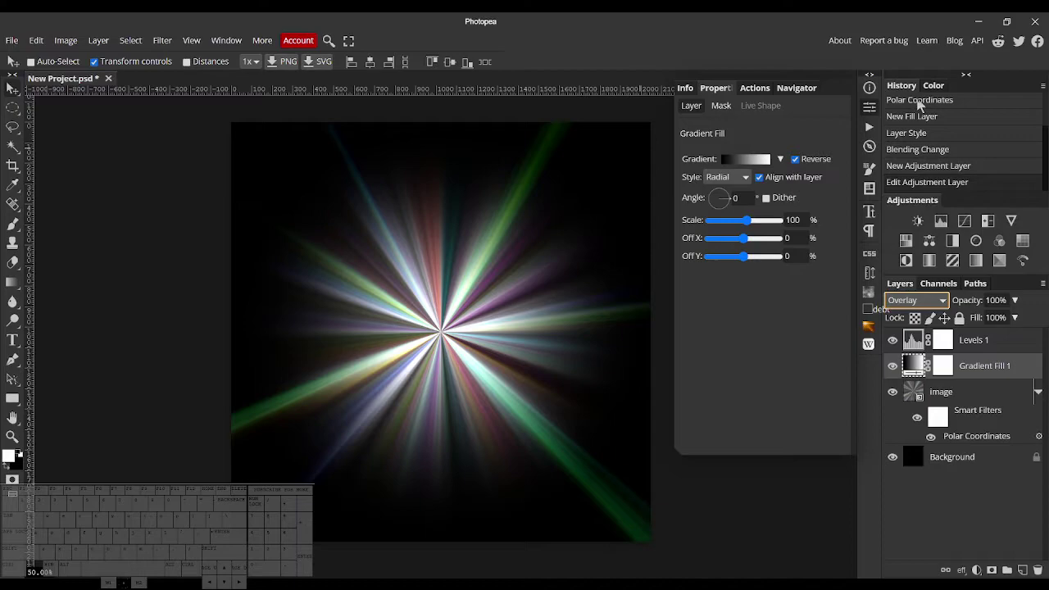
key(m)
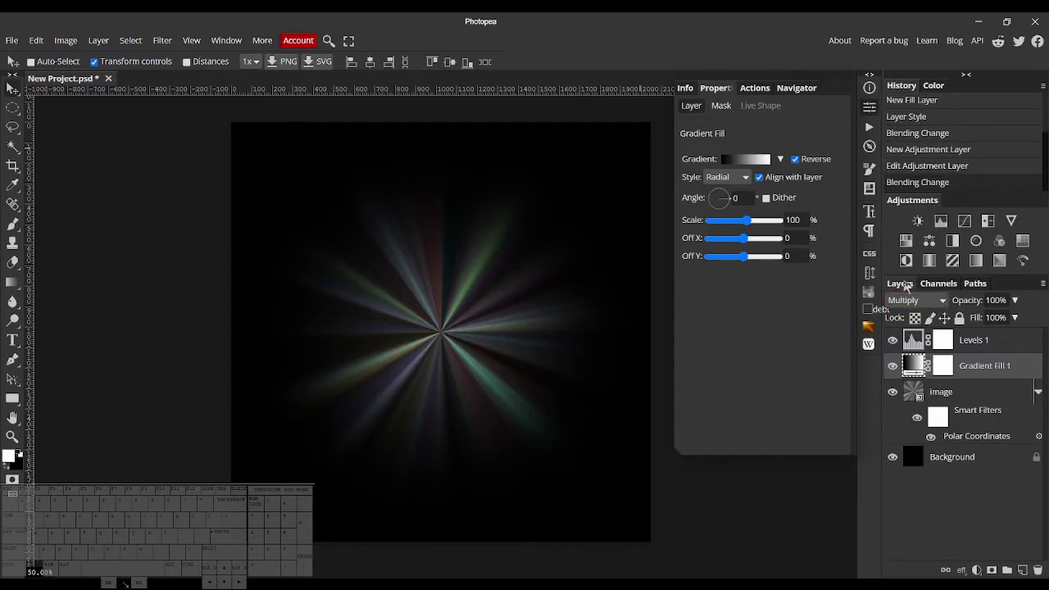
click(992, 344)
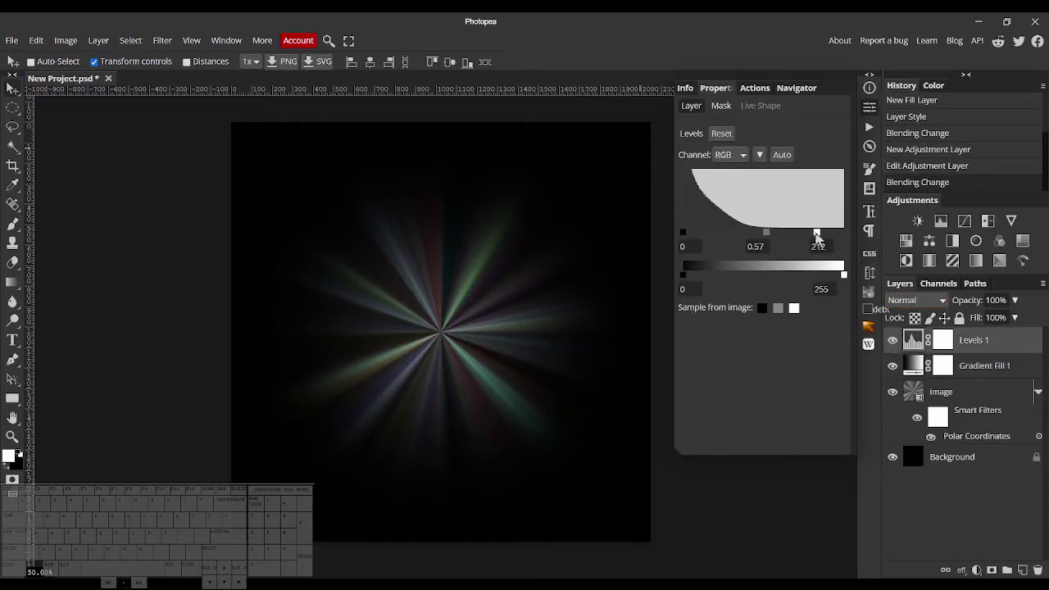
drag(816, 237, 732, 237)
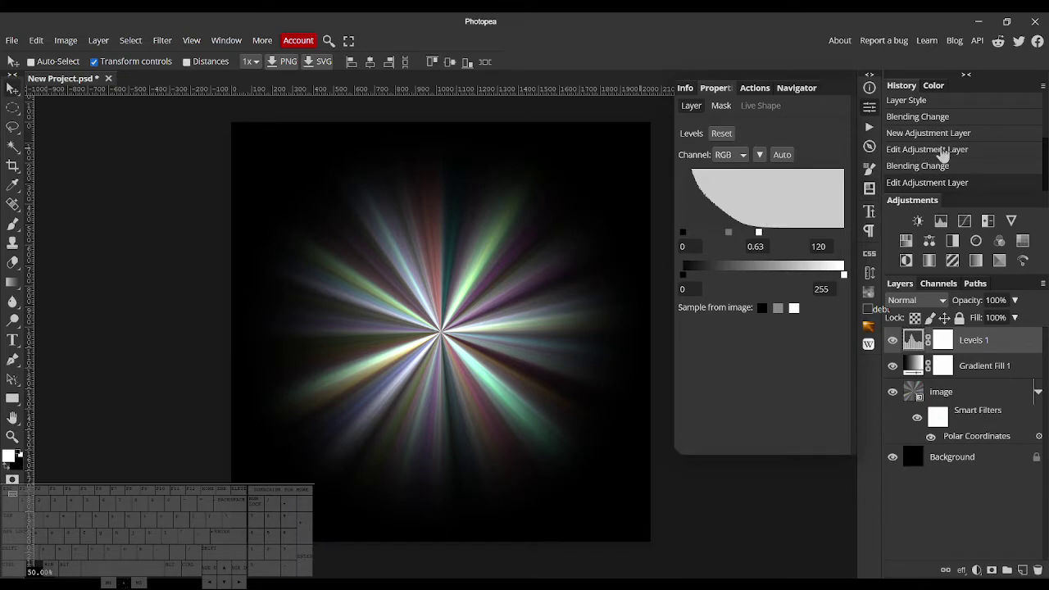
- Revert to the History 'Open' state and reopen the Fractal Noise plugin
scroll(939, 155, up, 3)
click(914, 103)
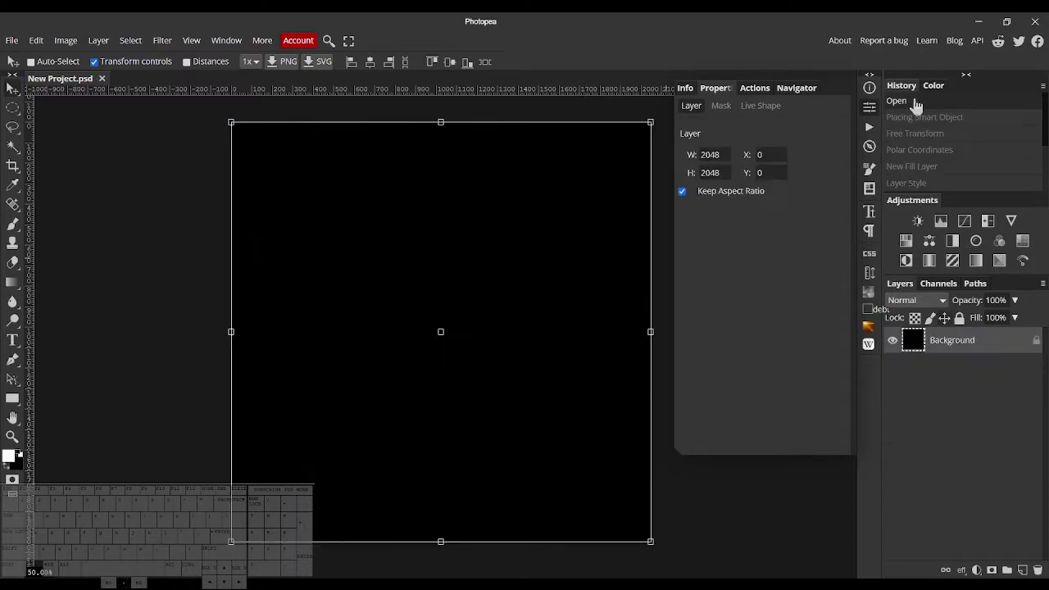
click(869, 106)
click(870, 300)
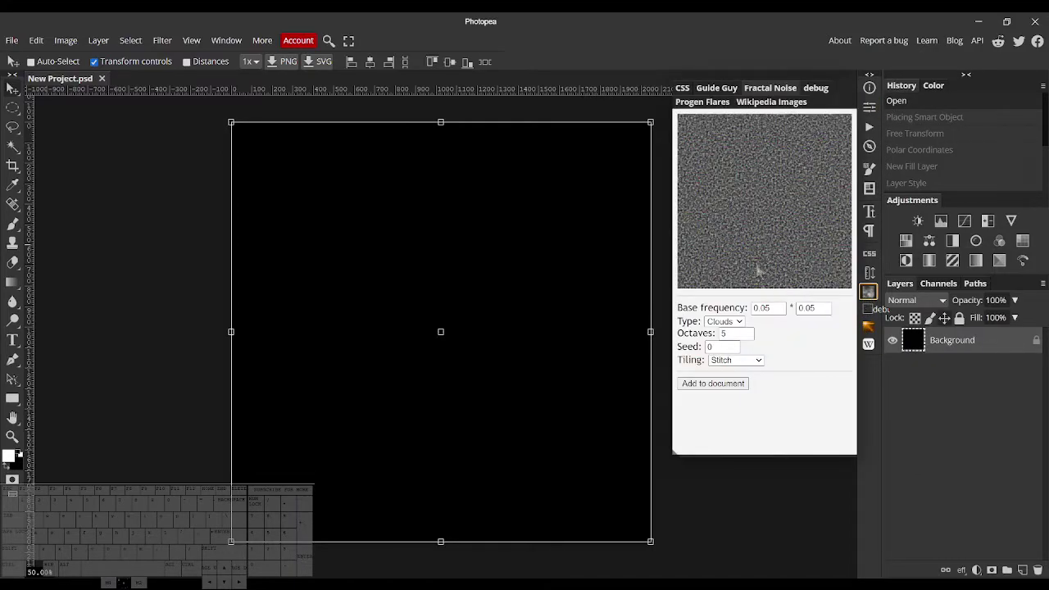
click(810, 352)
- Set the base frequency to 0.01 × 0.002 using the spinners
click(779, 311)
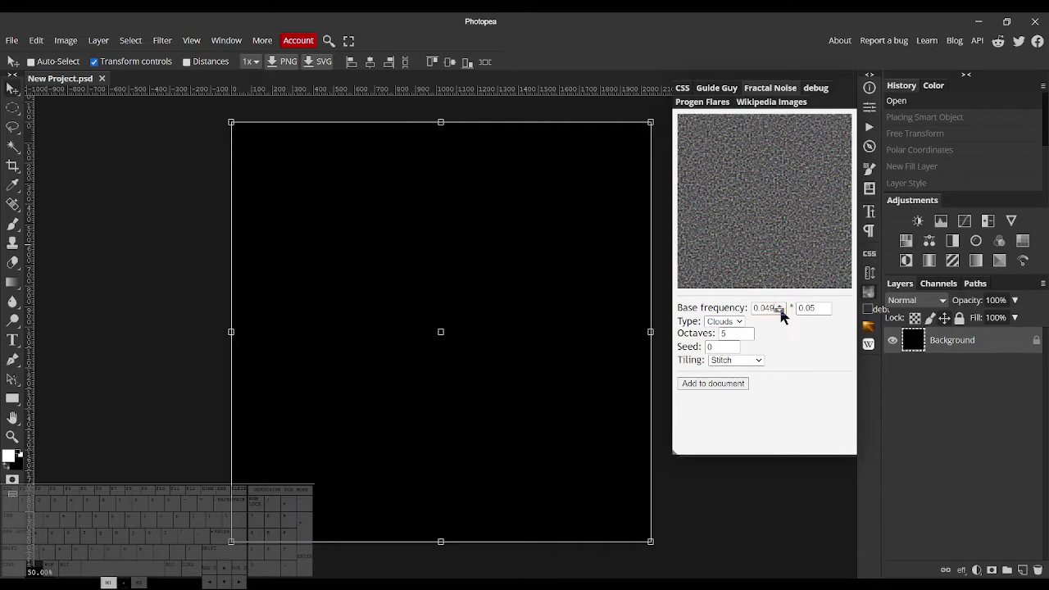
click(779, 311)
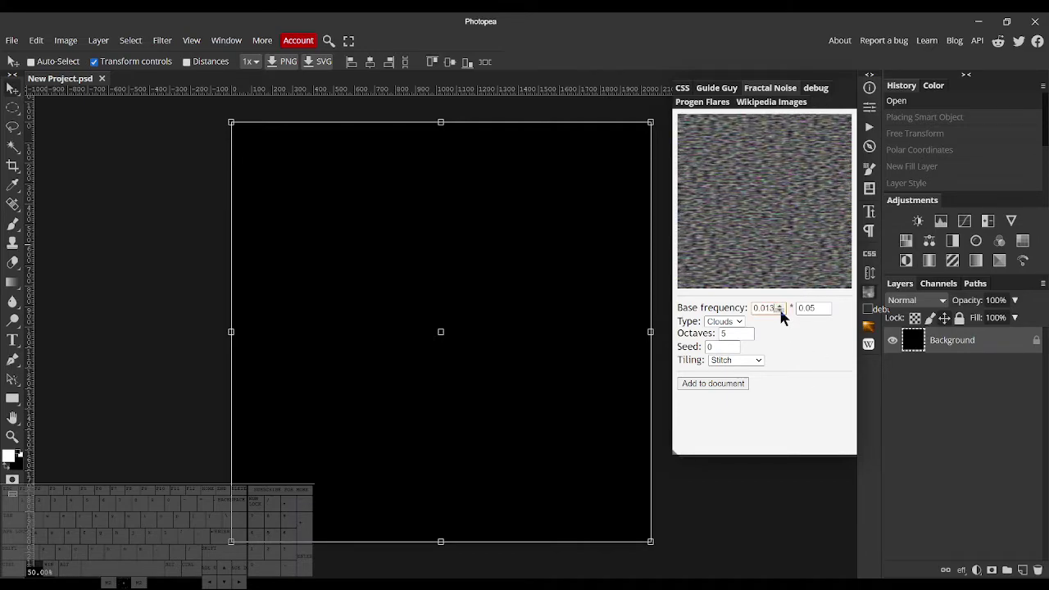
click(780, 310)
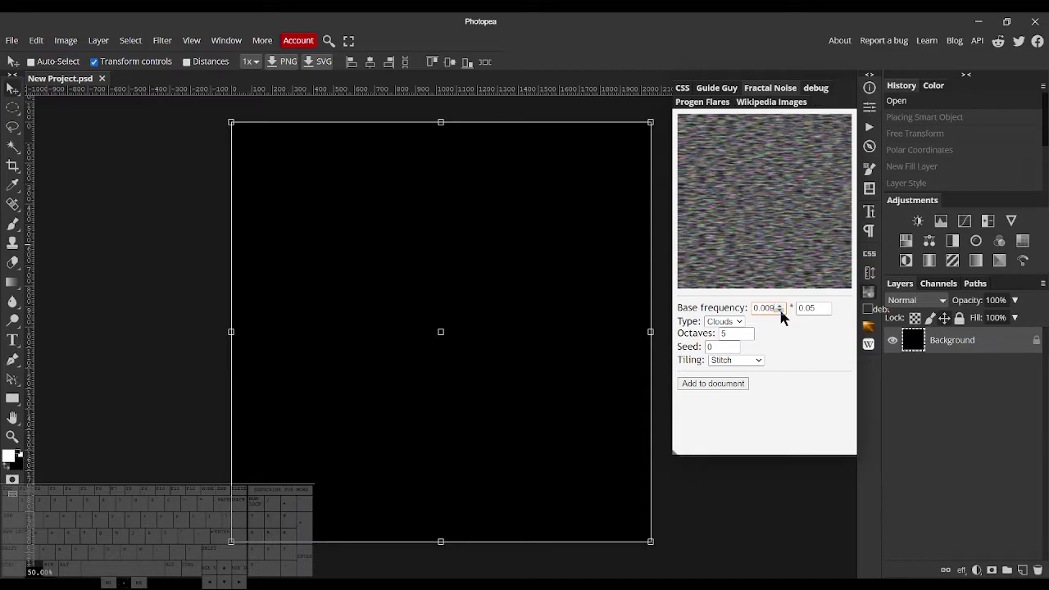
click(825, 311)
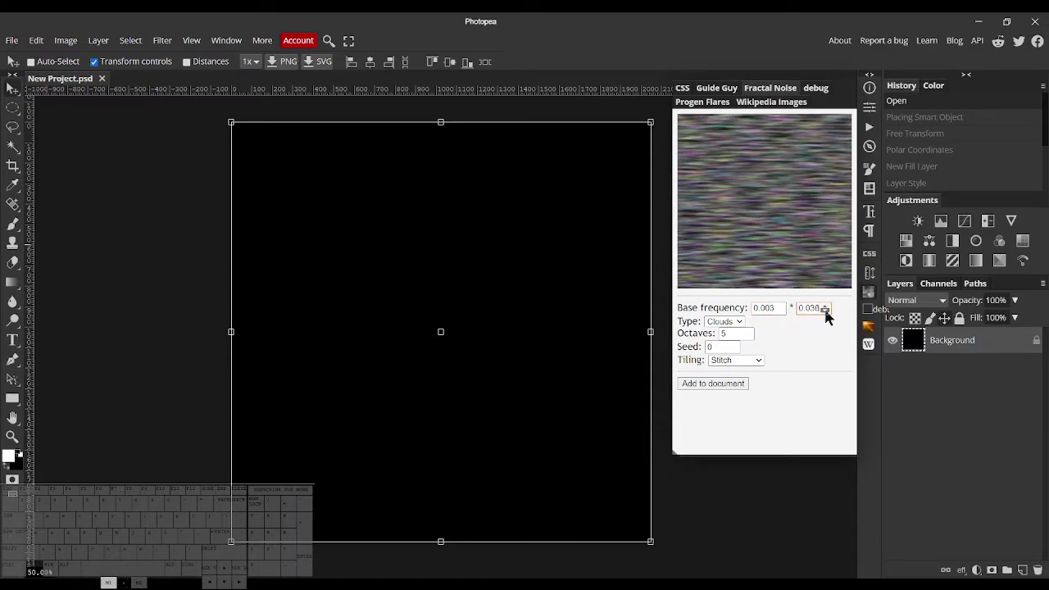
drag(825, 310, 825, 310)
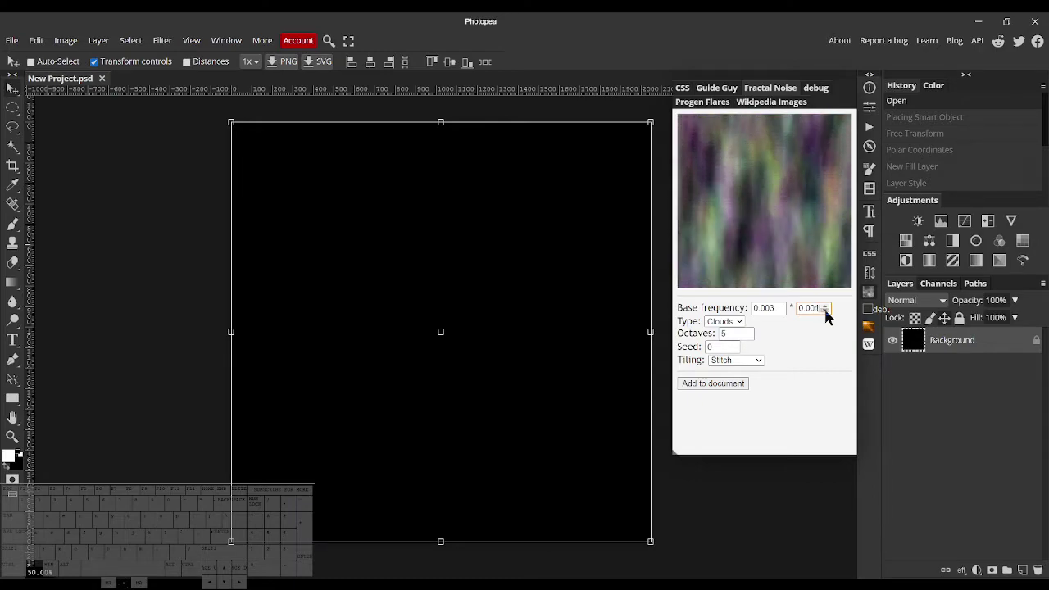
click(780, 308)
click(780, 308)
click(780, 308)
click(780, 308)
click(780, 308)
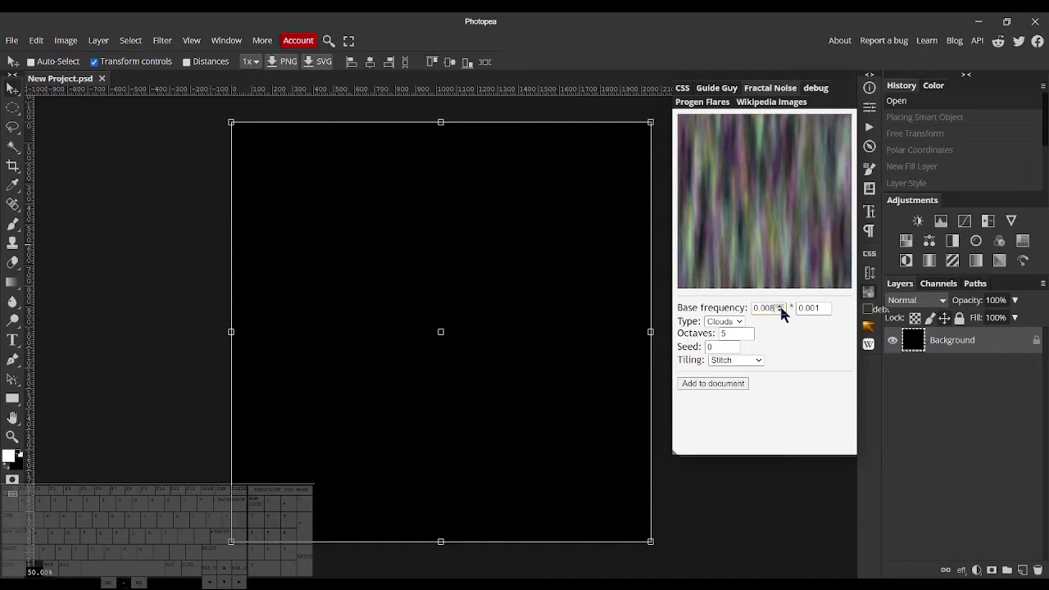
click(780, 307)
click(780, 308)
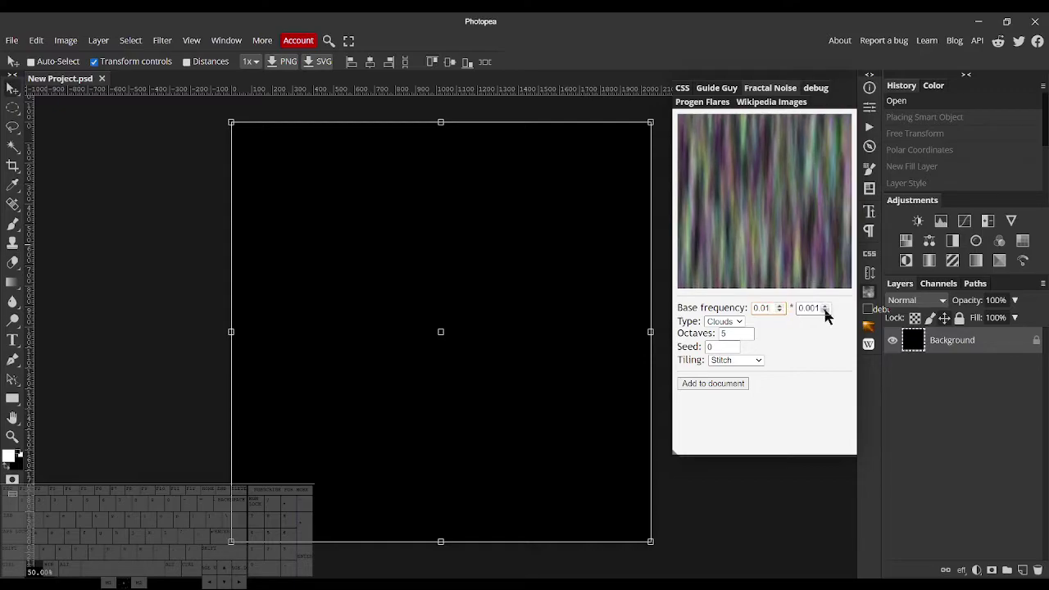
click(825, 305)
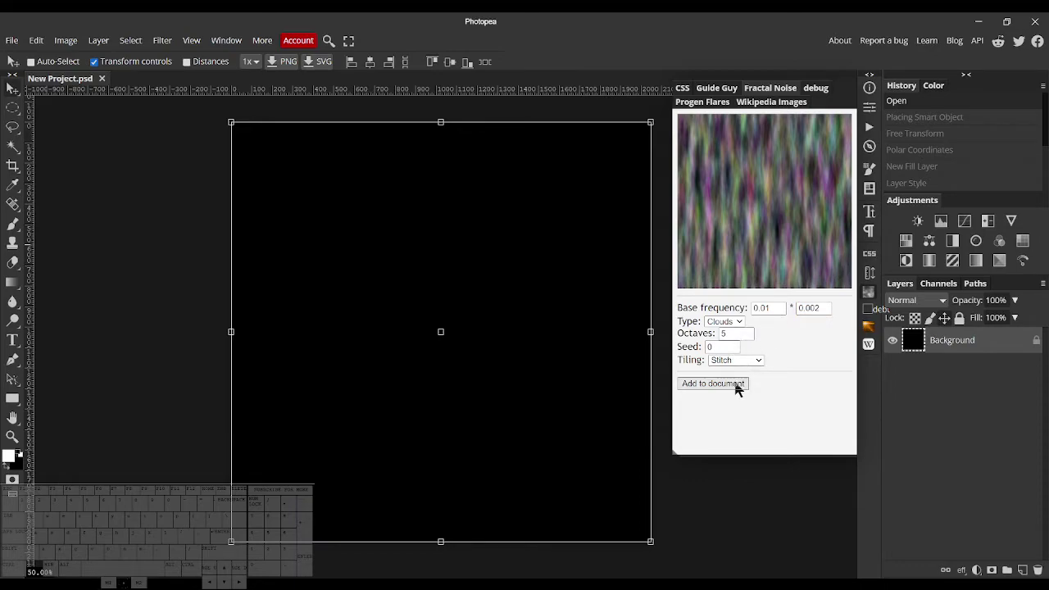
- Add the noise to the document and insert a Gradient Fill at a 90° angle
click(712, 383)
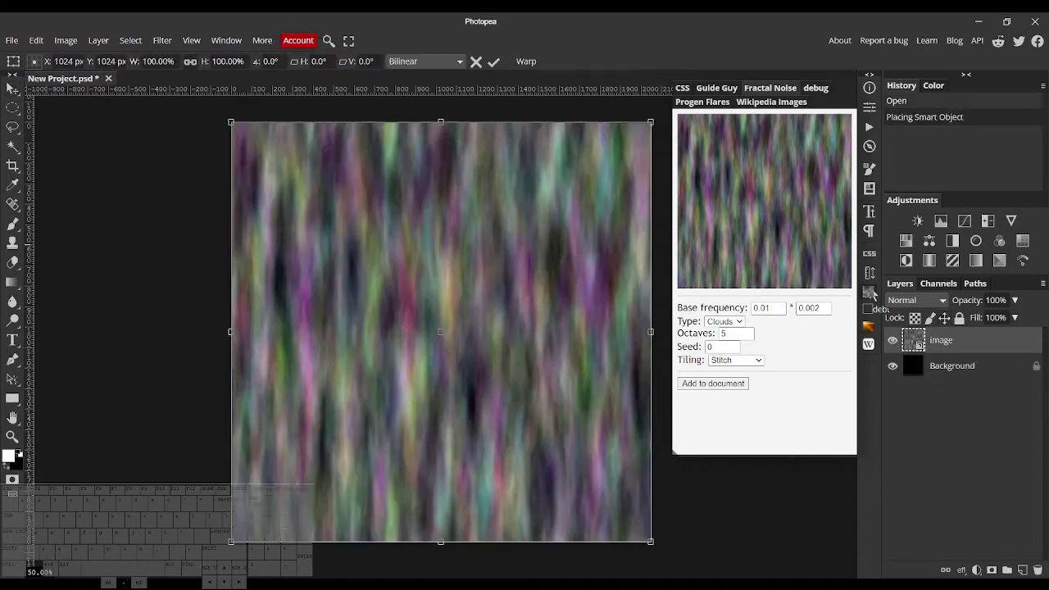
click(976, 570)
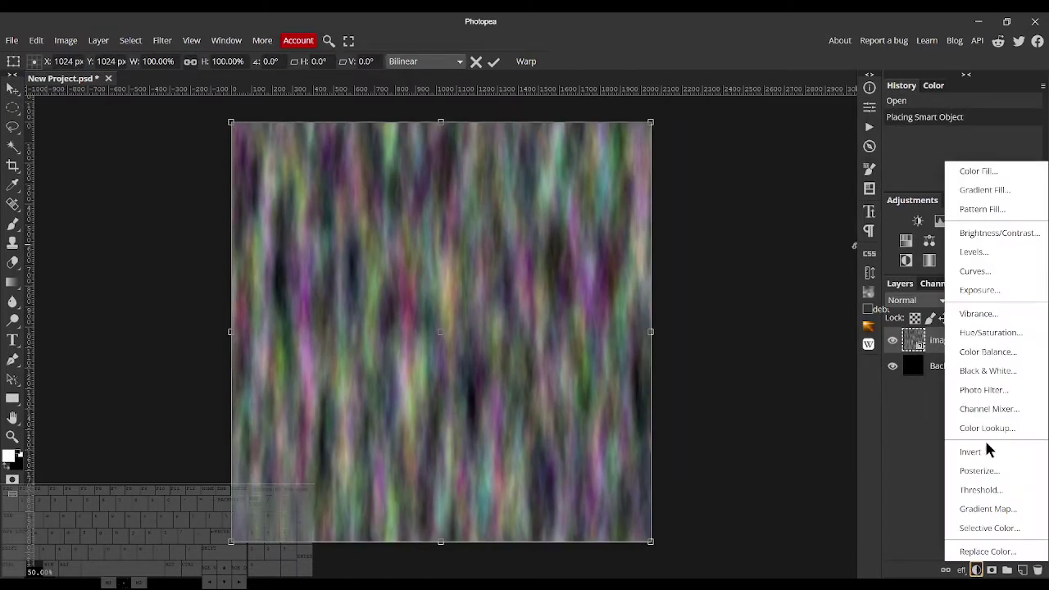
click(984, 190)
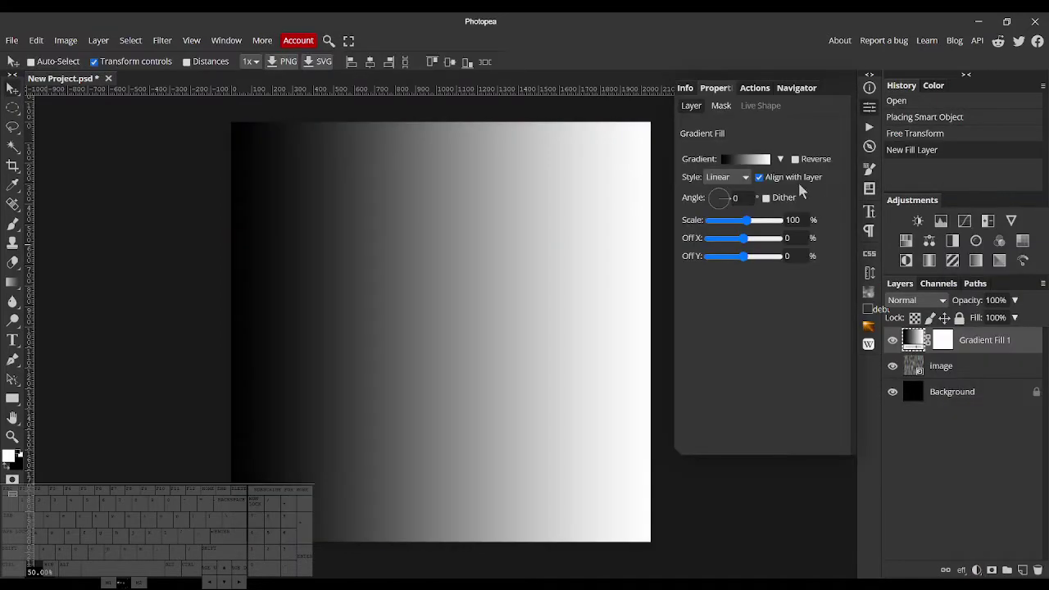
click(736, 197)
text(90)
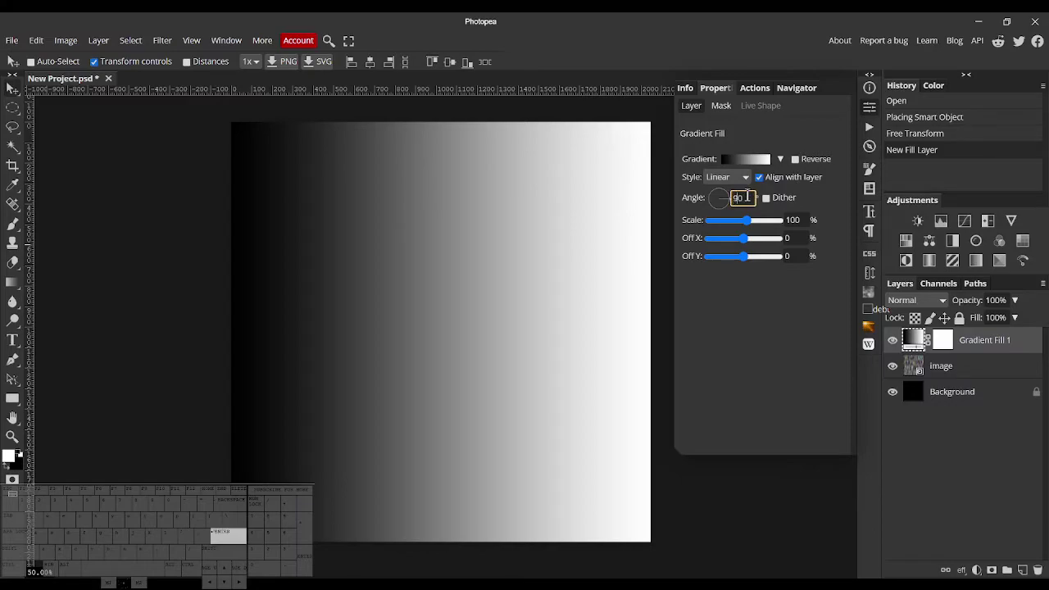
key(Return)
- Reverse the gradient to black top, white bottom and set the layer to Overlay
click(795, 159)
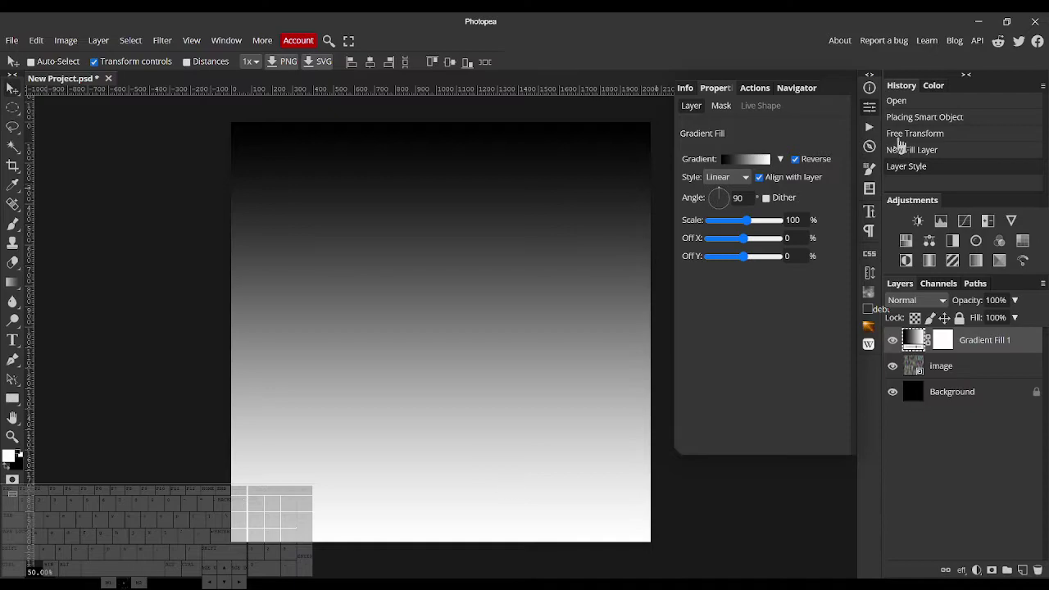
click(870, 107)
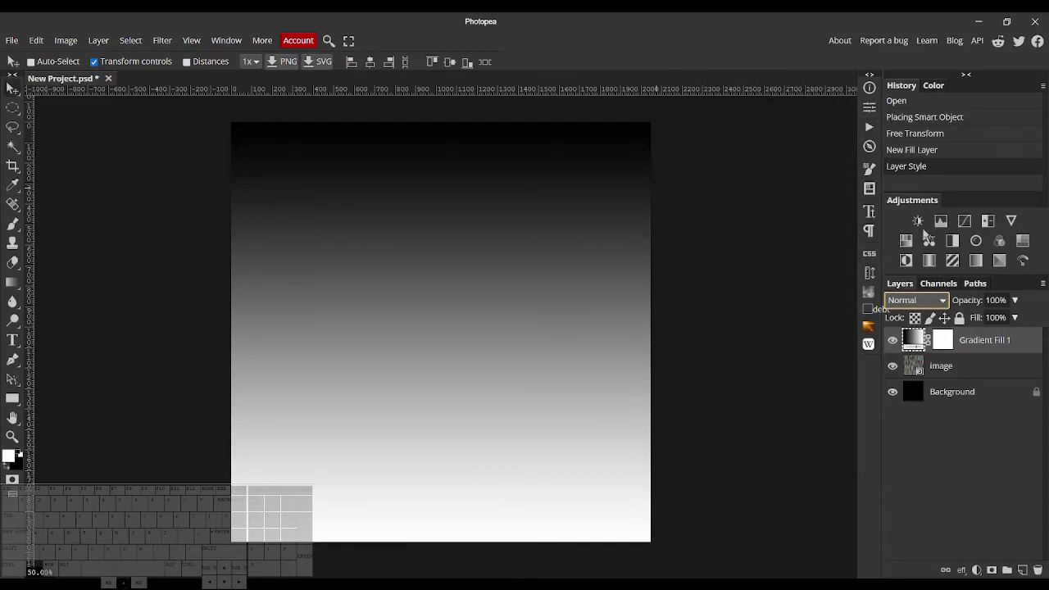
key(o)
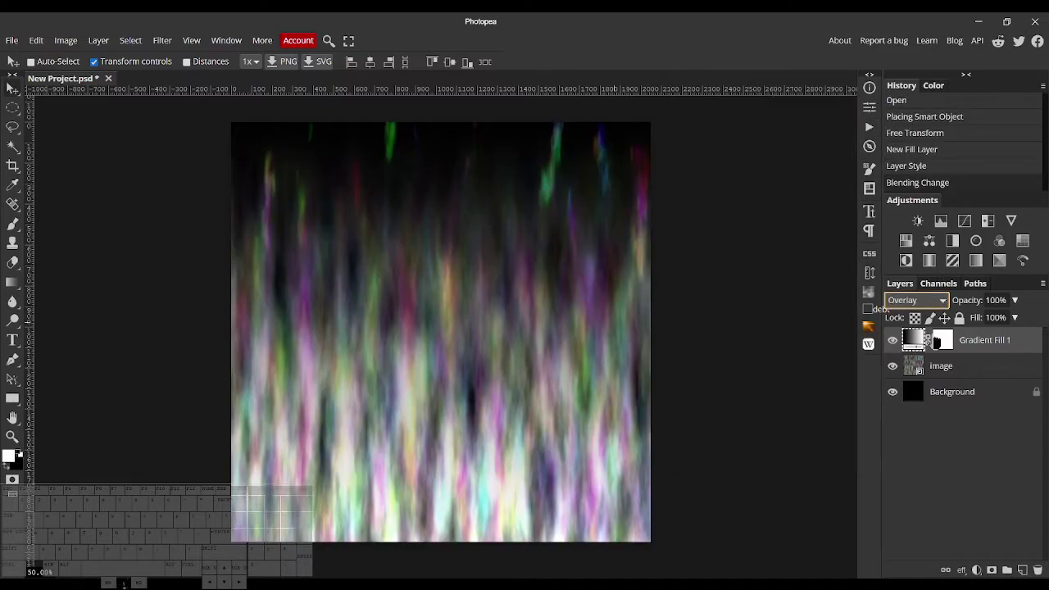
click(967, 449)
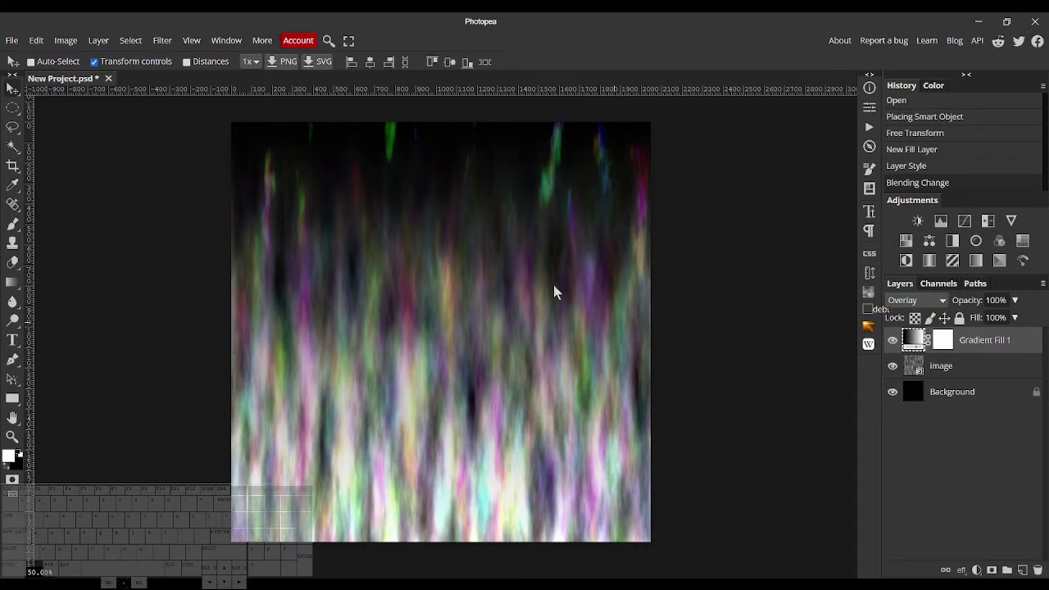
- Add Hue/Saturation 1 and drag Saturation to -100 to make the flames grey
click(976, 569)
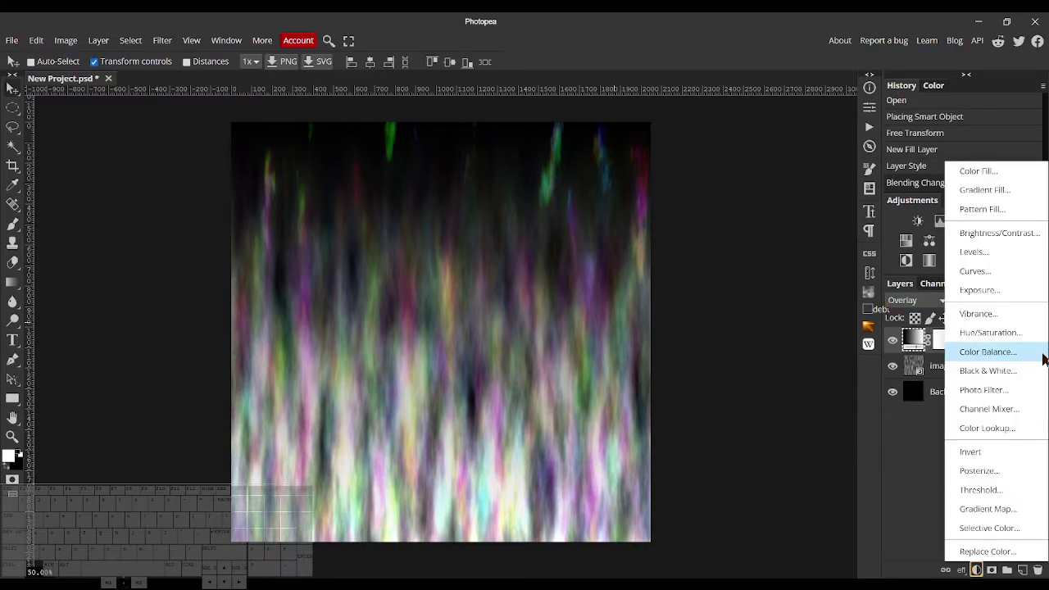
click(1026, 333)
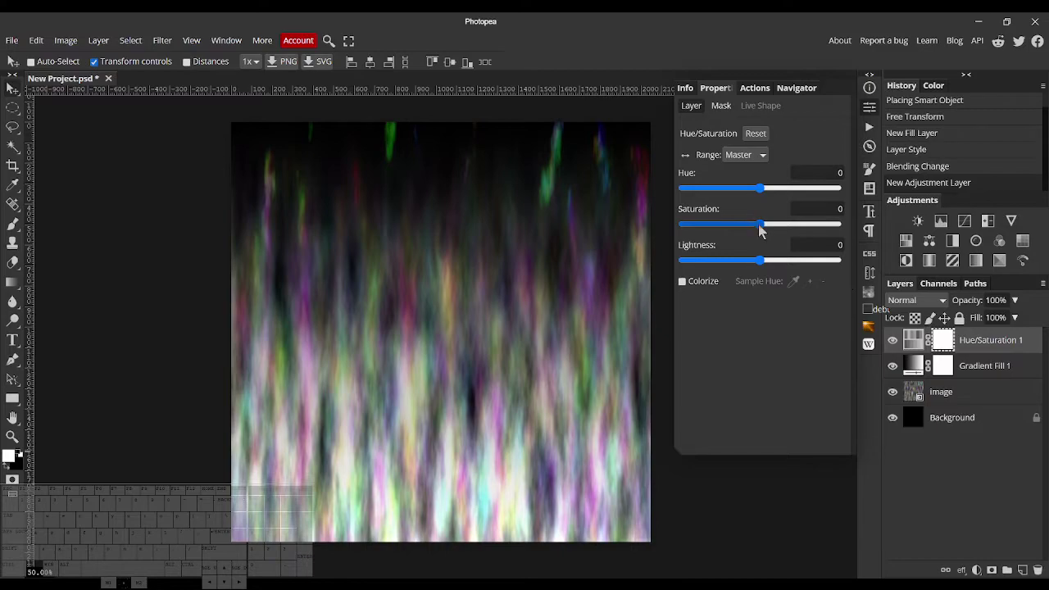
drag(761, 224, 701, 224)
drag(638, 228, 576, 227)
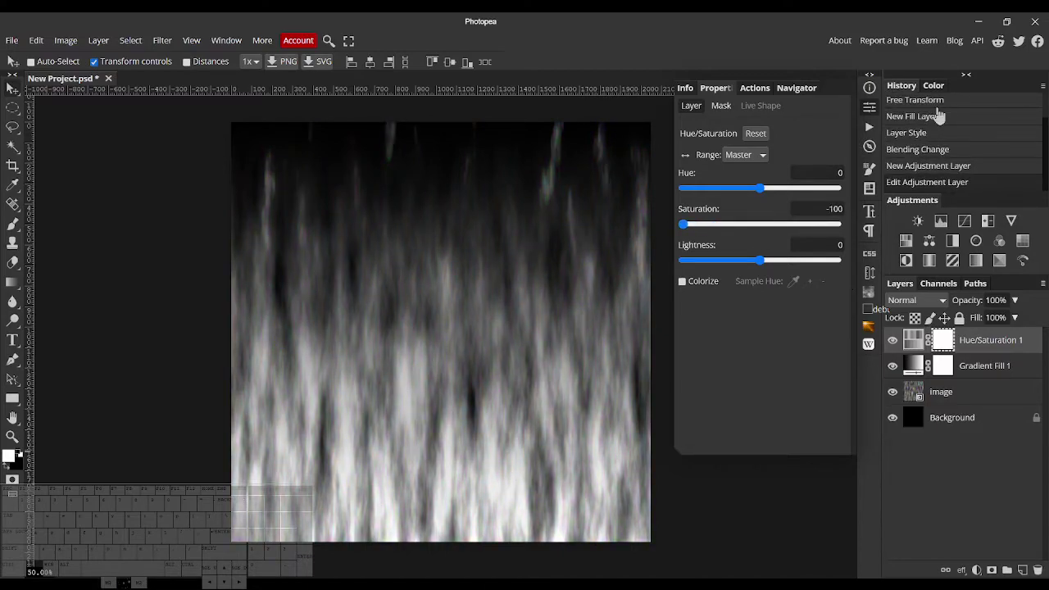
click(870, 106)
click(976, 570)
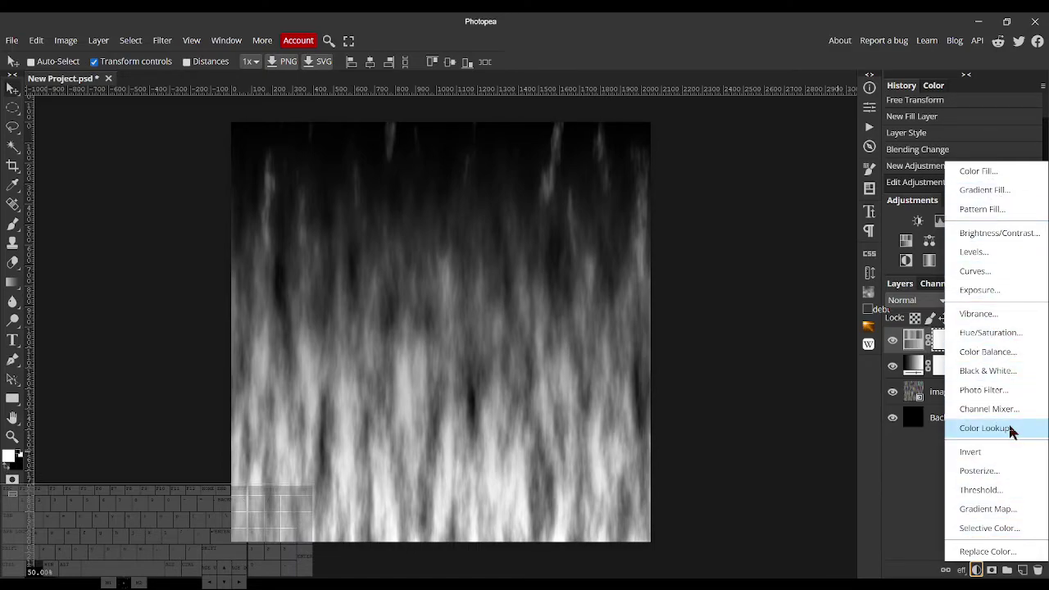
- Add a Color Balance adjustment layer, tinting the shadows red and shifting highlight green
click(1007, 359)
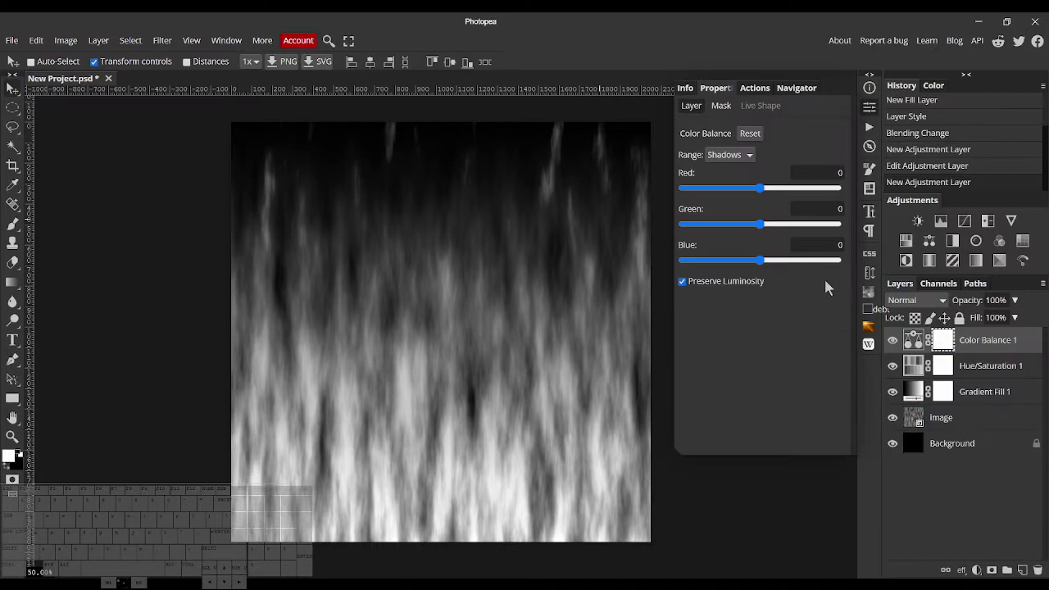
drag(763, 187, 857, 189)
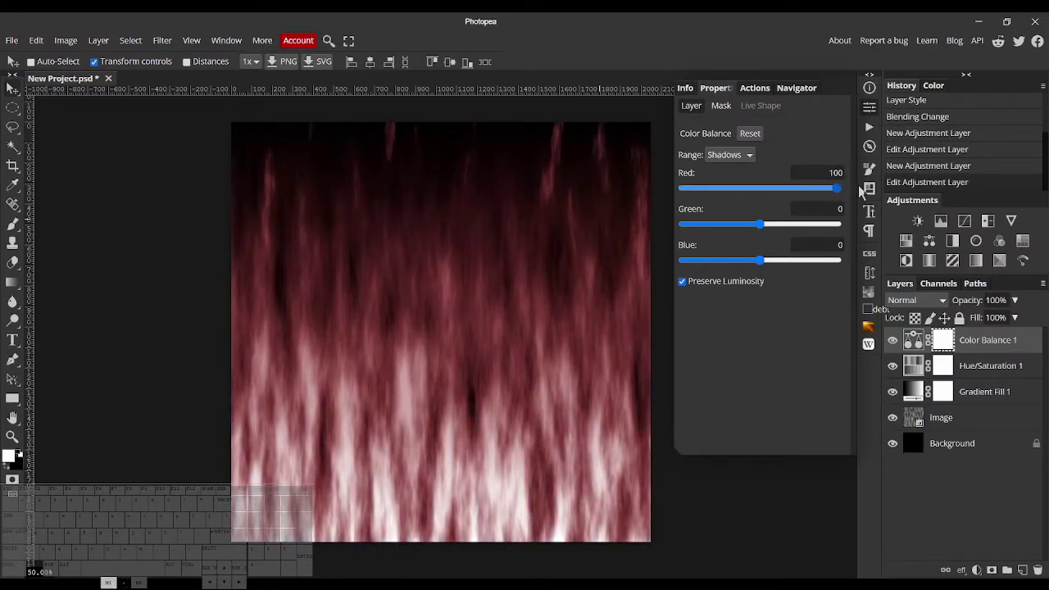
click(735, 216)
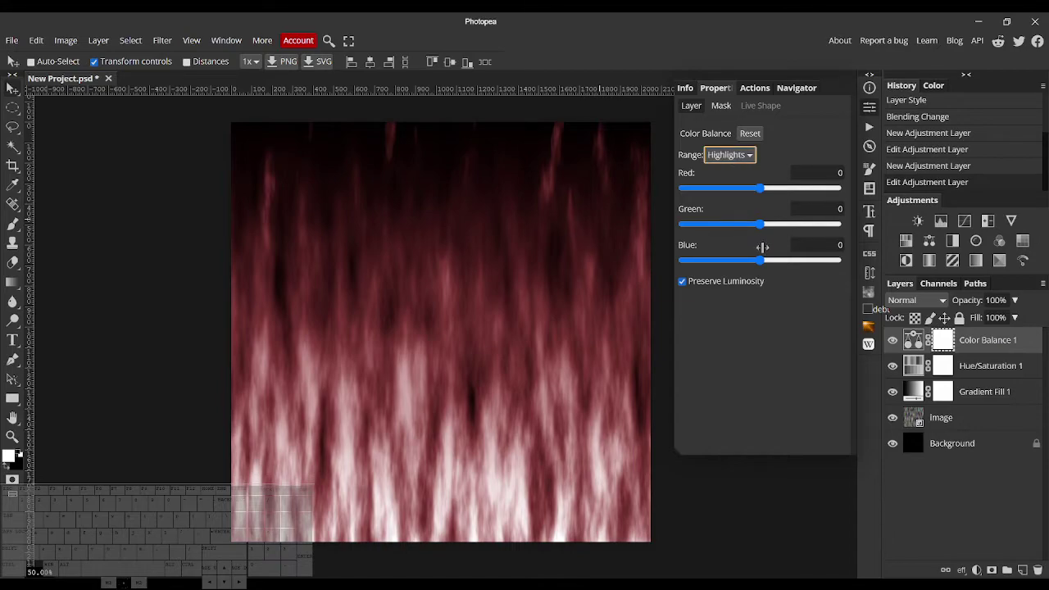
drag(762, 224, 801, 229)
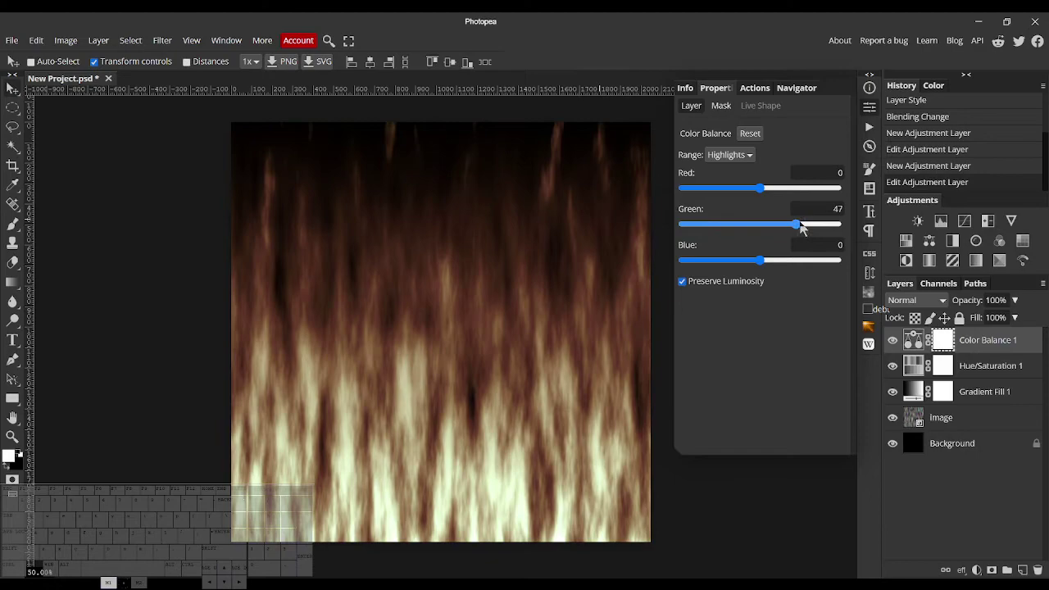
- Set midtones Blue to -34 with more Red, and highlights Green to 72
click(729, 155)
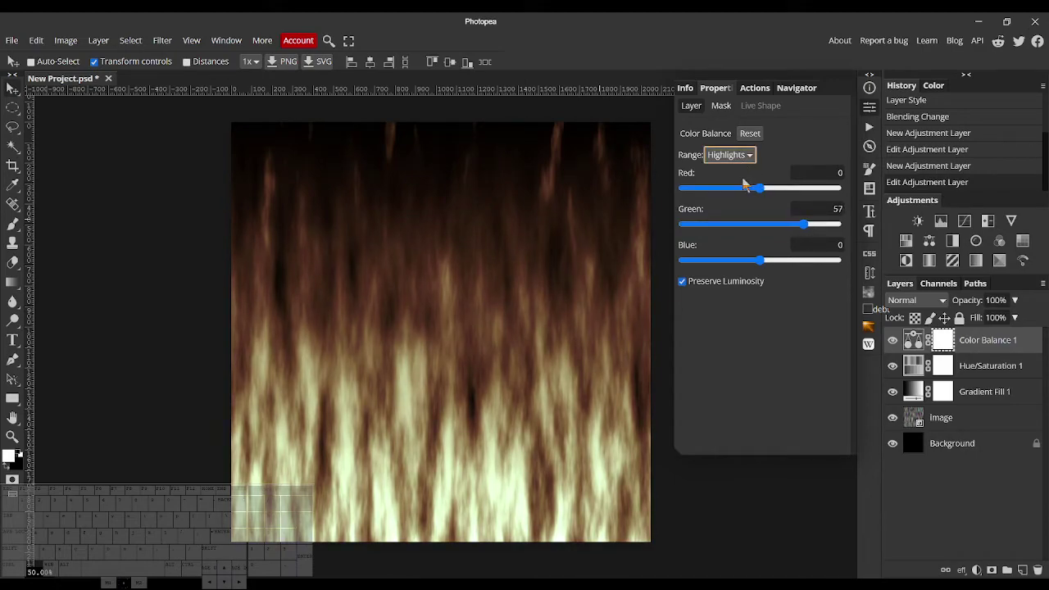
click(744, 193)
drag(749, 260, 735, 262)
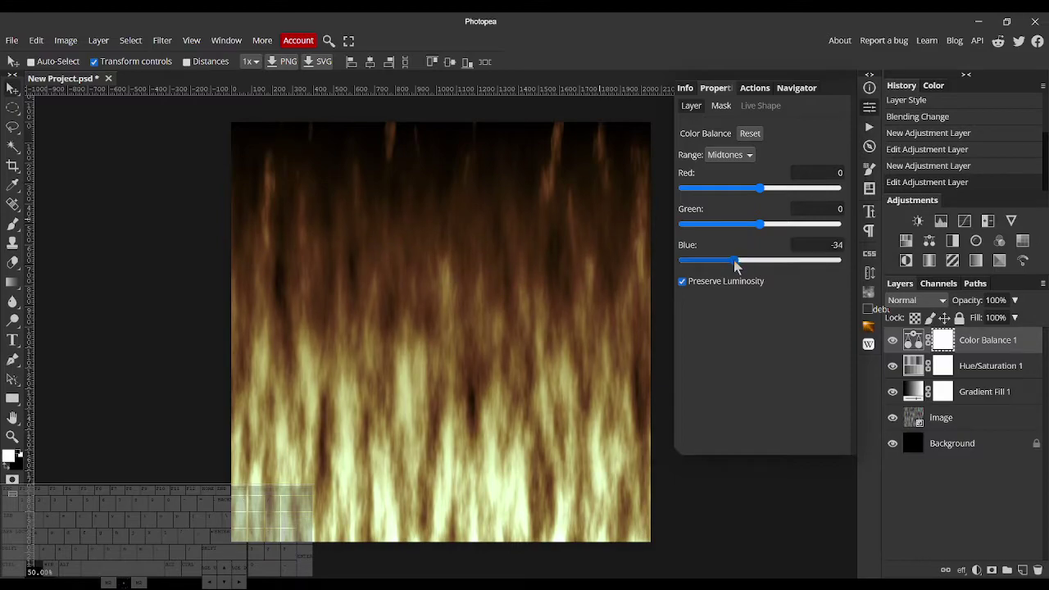
drag(761, 188, 801, 188)
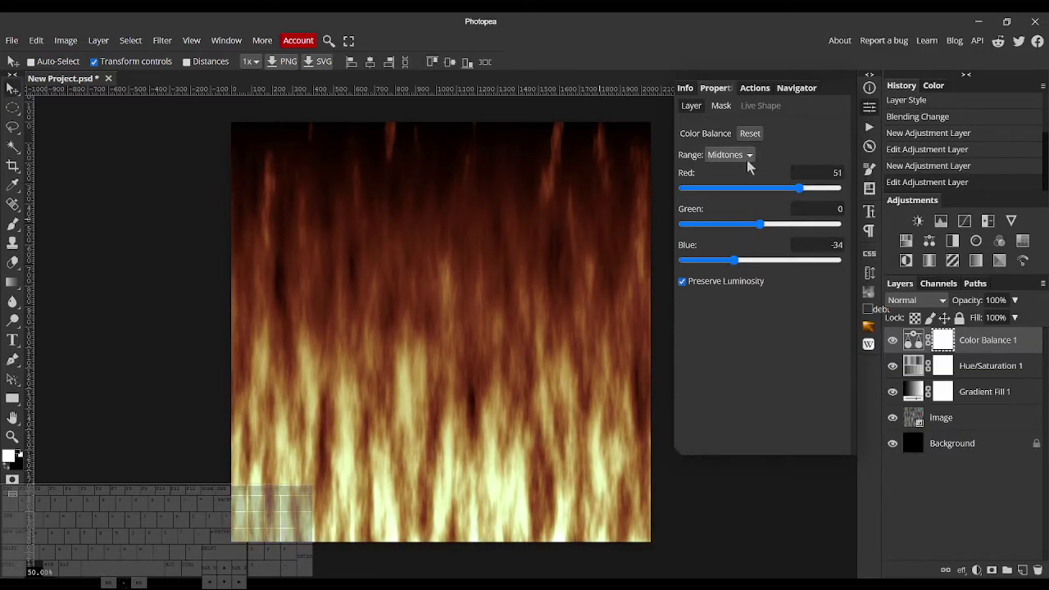
click(744, 215)
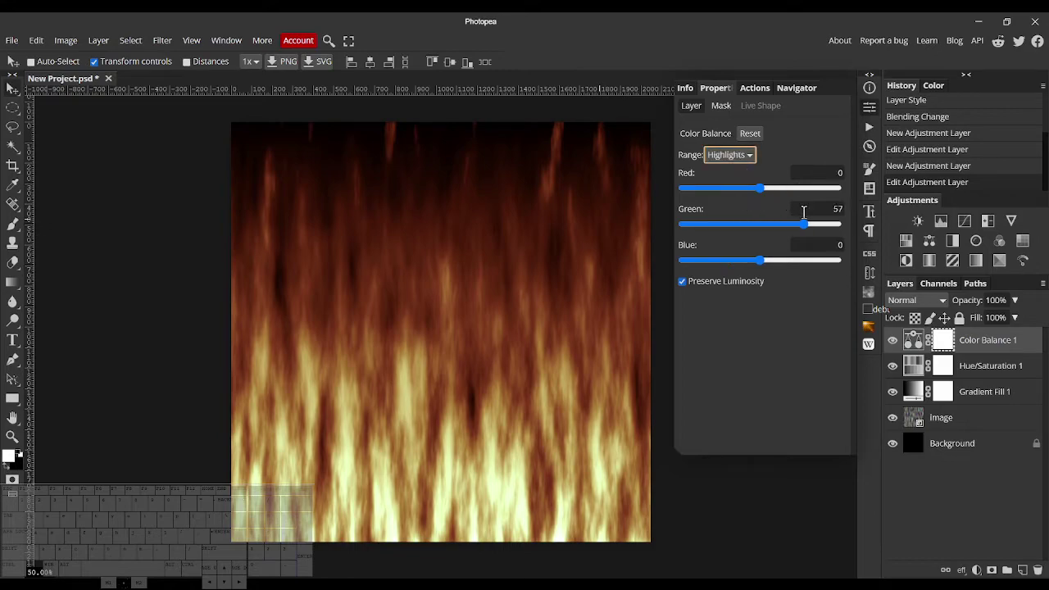
drag(813, 231, 819, 229)
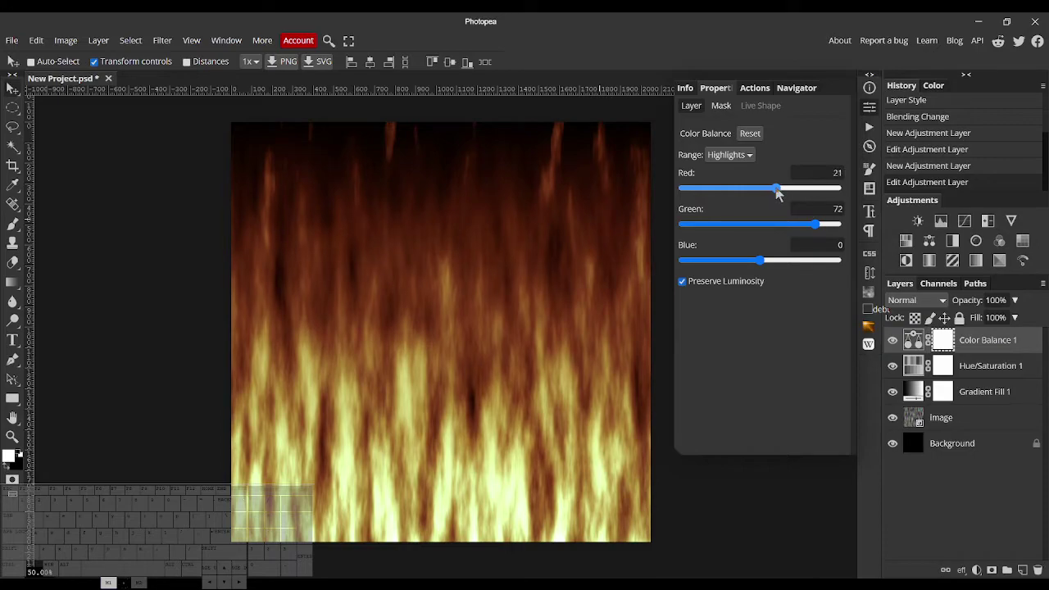
- Lower the shadows' Blue slightly and push midtone Red higher for redder flames
click(741, 156)
click(745, 177)
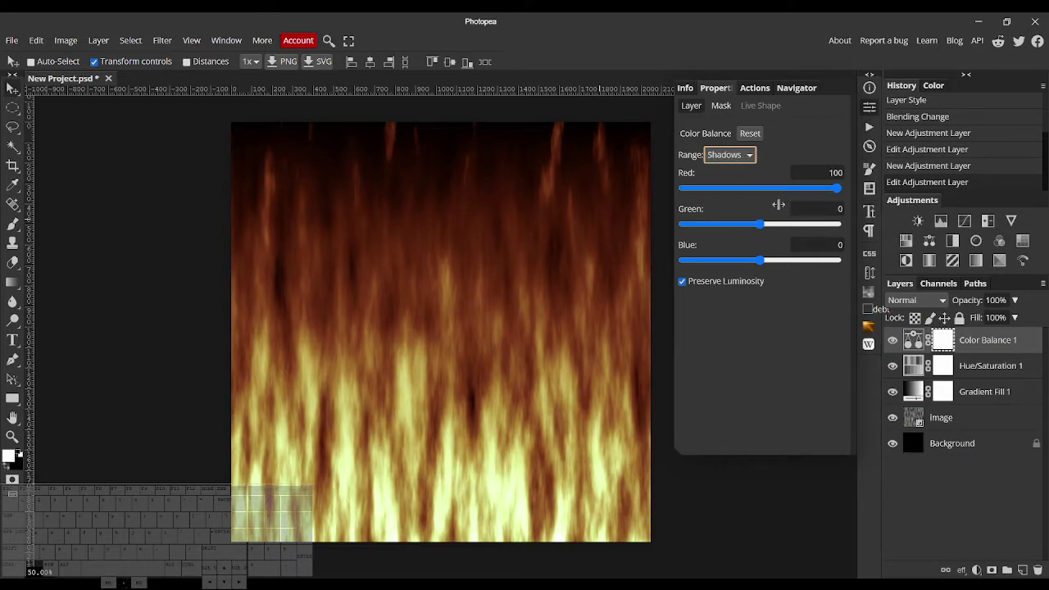
mouse_move(760, 261)
mouse_down()
mouse_move(746, 267)
mouse_move(756, 263)
mouse_up()
key(Down)
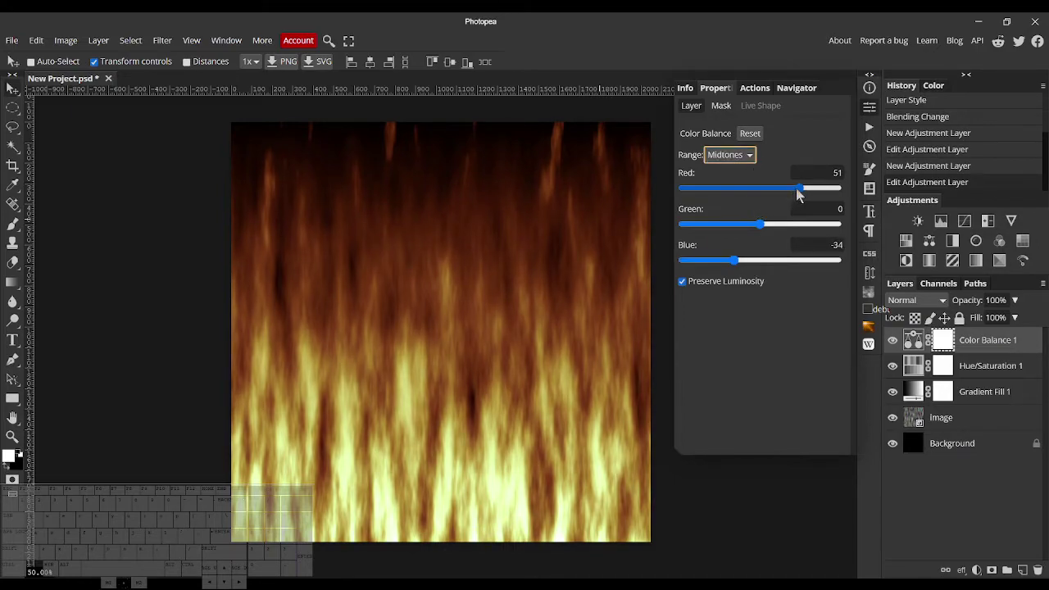
mouse_move(799, 193)
mouse_down()
mouse_move(813, 193)
mouse_move(803, 195)
mouse_up()
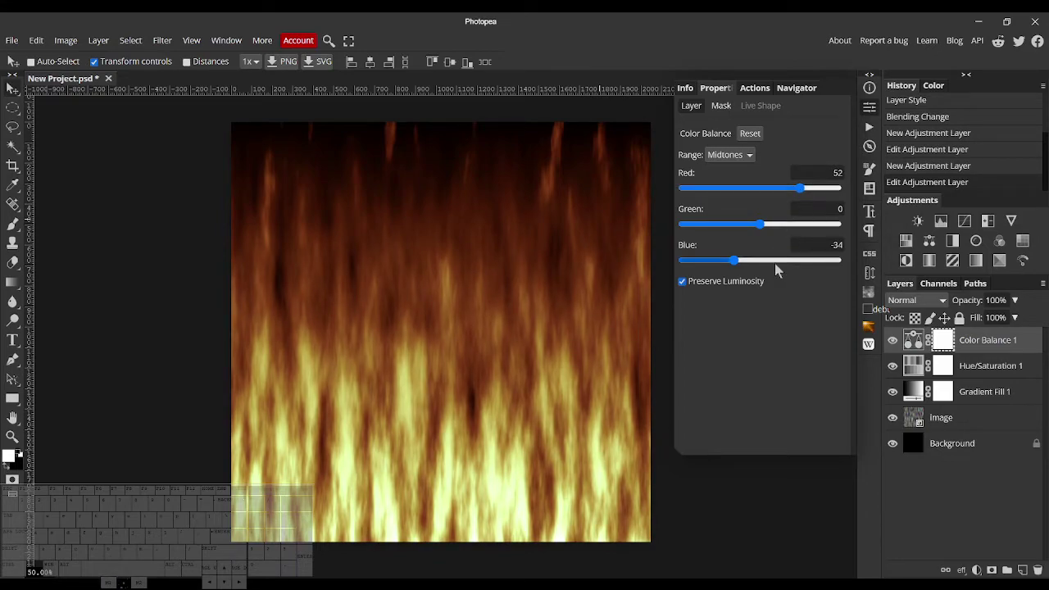
- Add a Curves layer with an S-shaped RGB curve that darkens shadows and brightens highlights
click(869, 107)
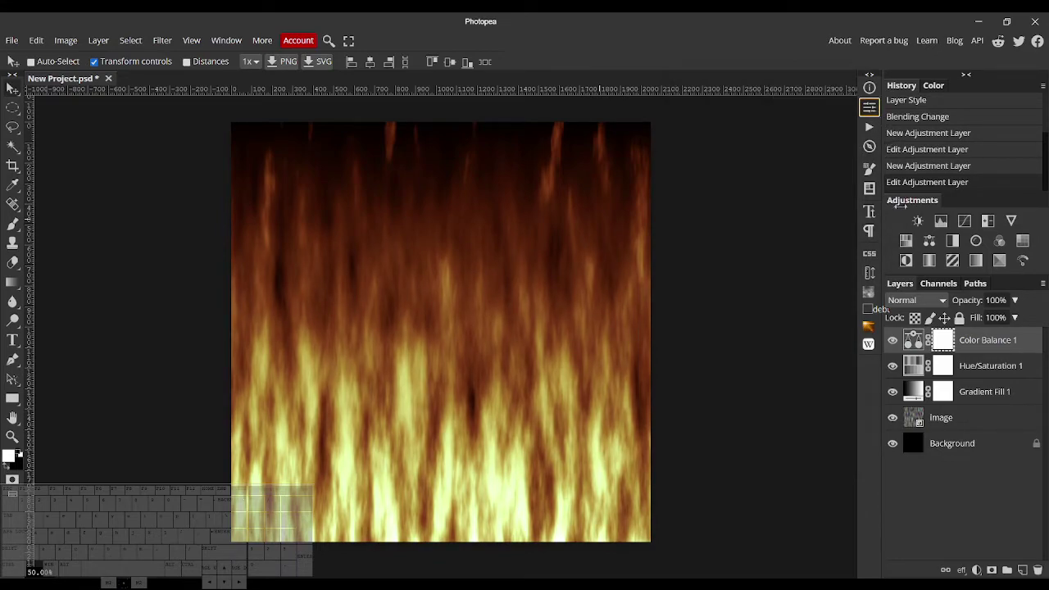
click(976, 570)
click(1021, 275)
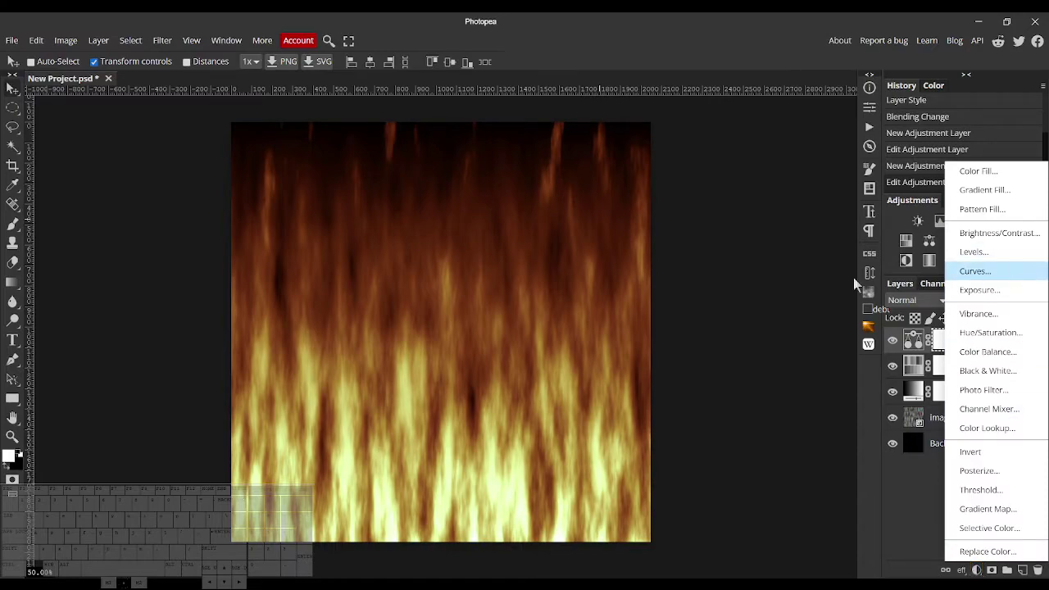
click(745, 160)
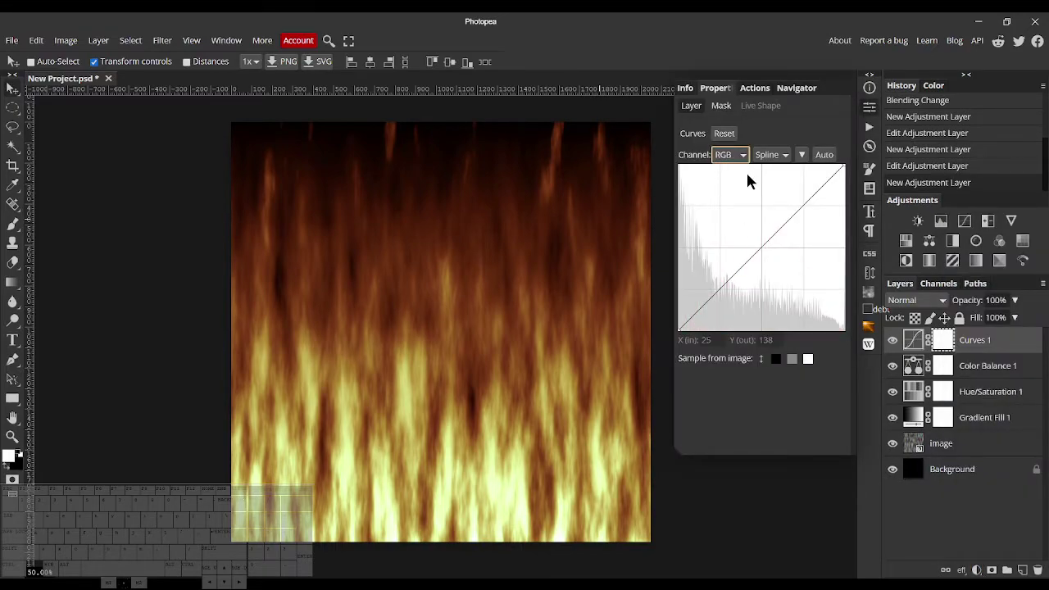
mouse_move(742, 273)
mouse_down()
mouse_move(736, 267)
mouse_move(743, 281)
mouse_up()
click(805, 203)
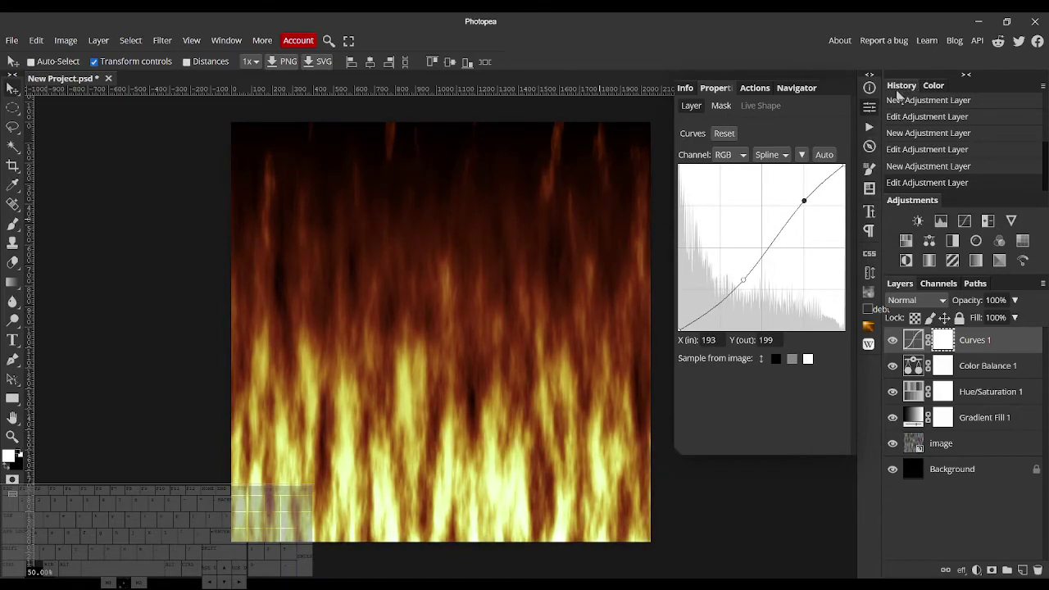
click(877, 109)
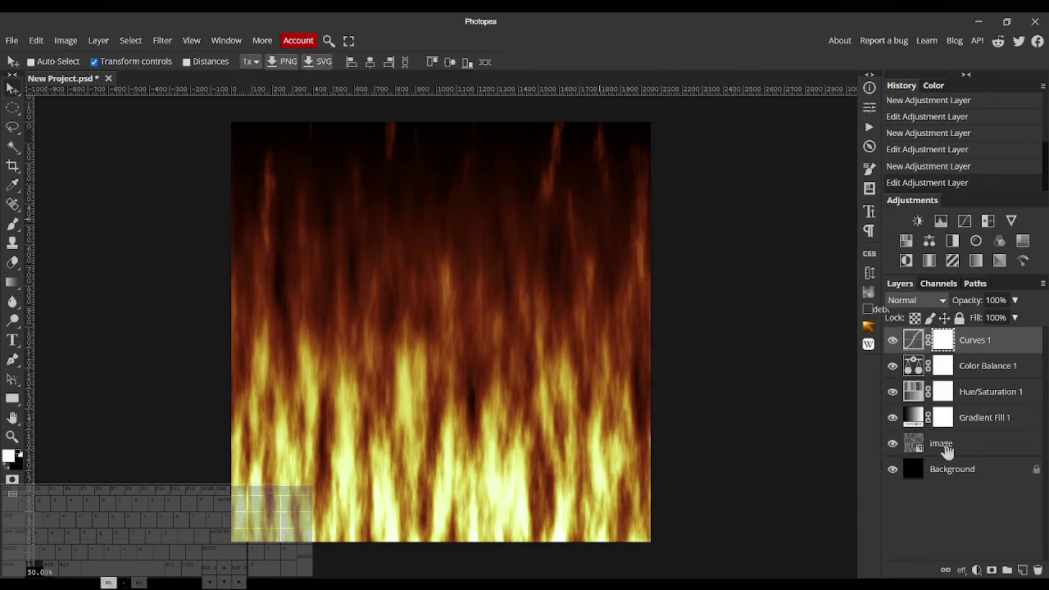
click(945, 447)
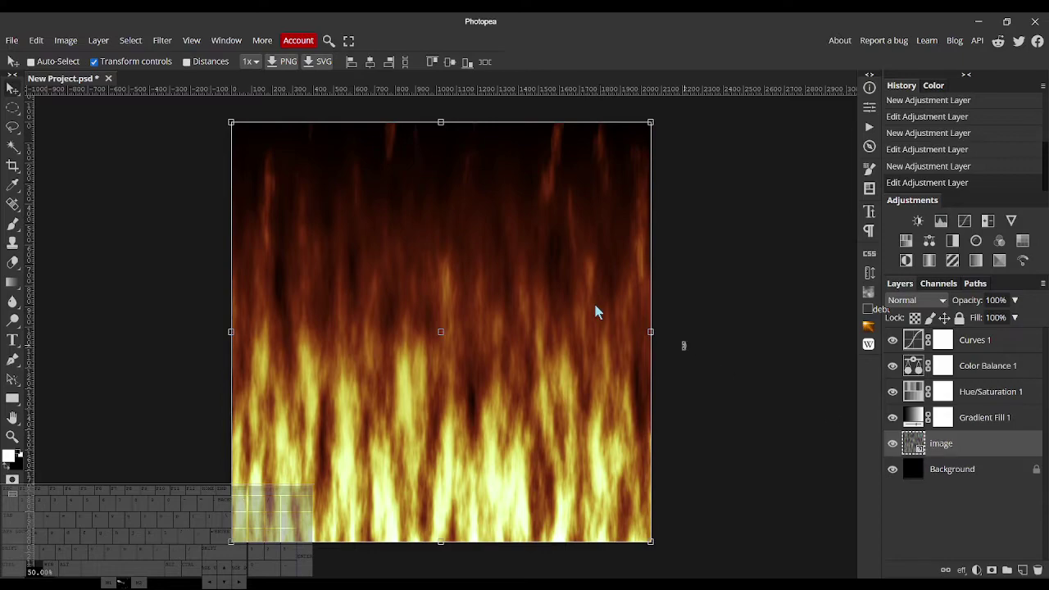
click(161, 40)
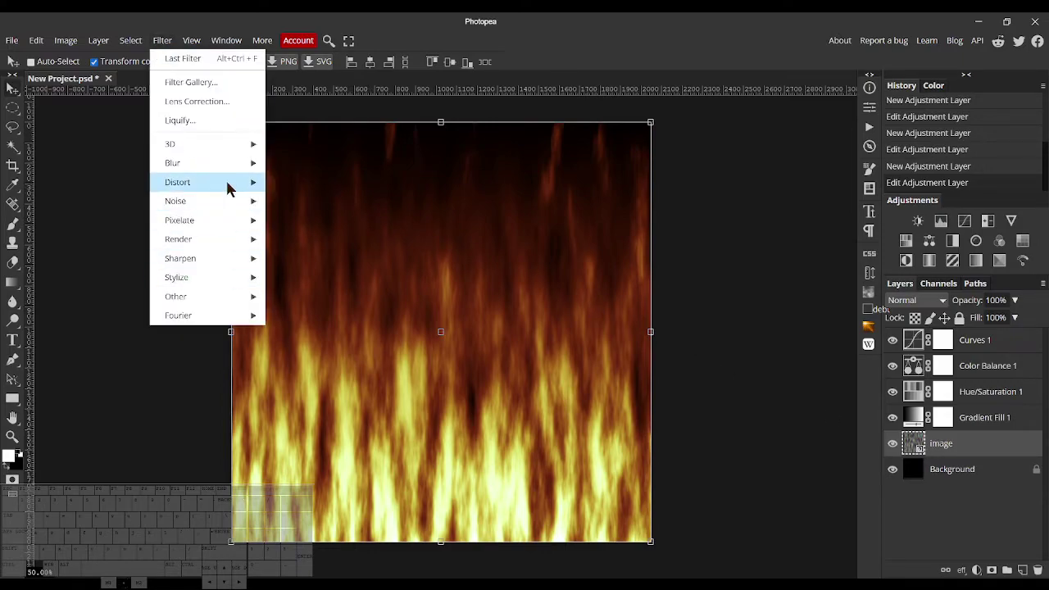
mouse_move(234, 296)
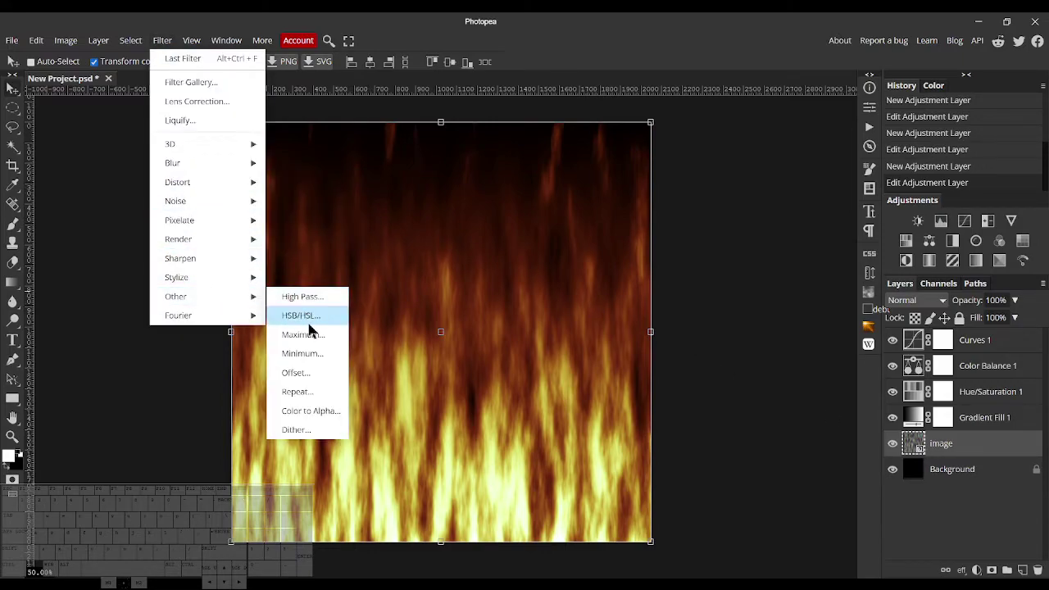
click(308, 372)
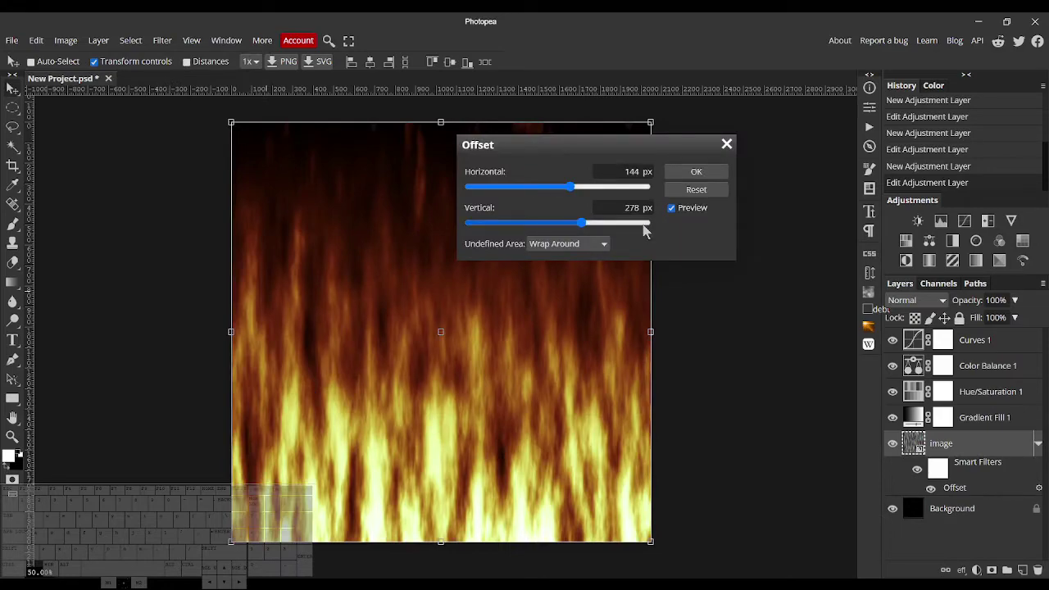
click(644, 226)
drag(645, 147, 968, 186)
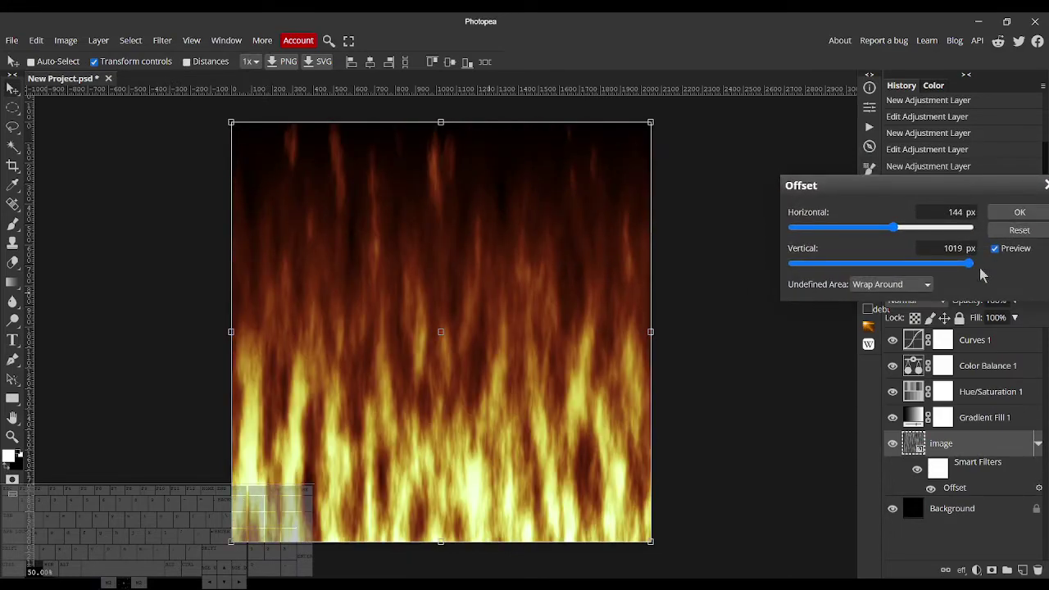
drag(972, 264, 754, 269)
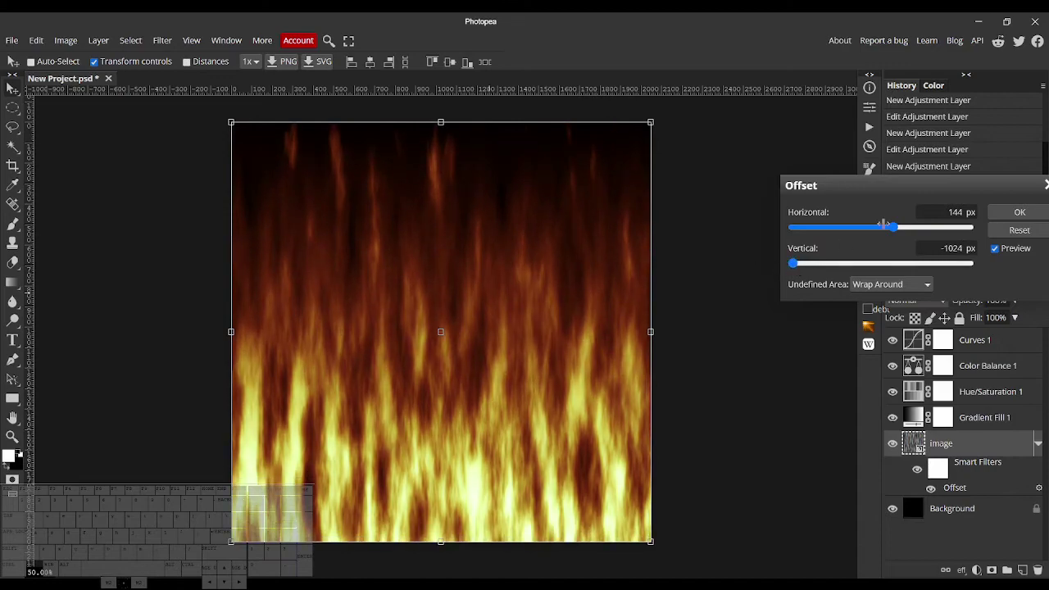
click(1045, 186)
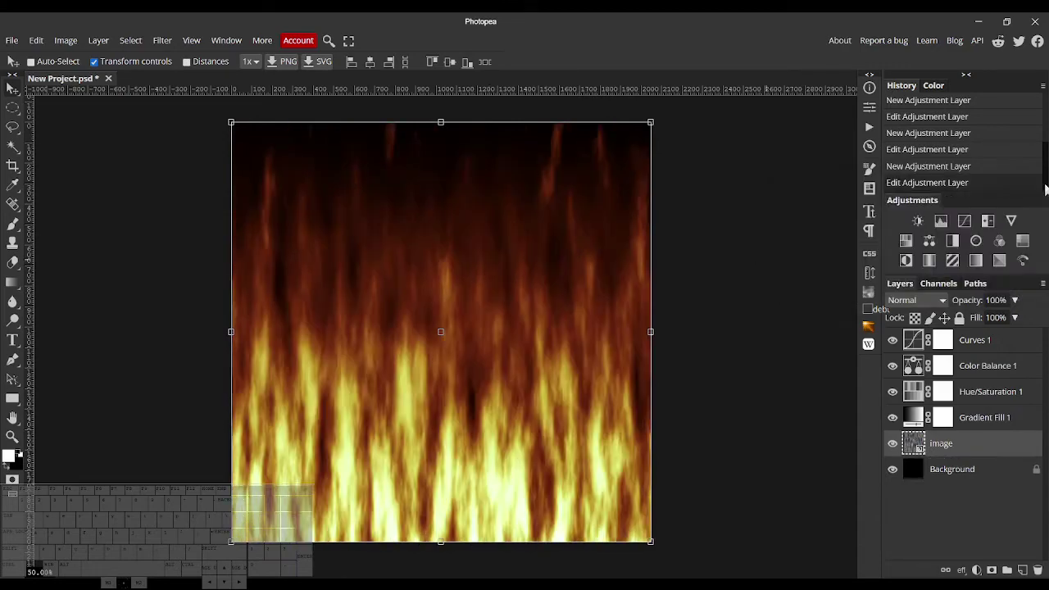
scroll(1002, 184, up, 5)
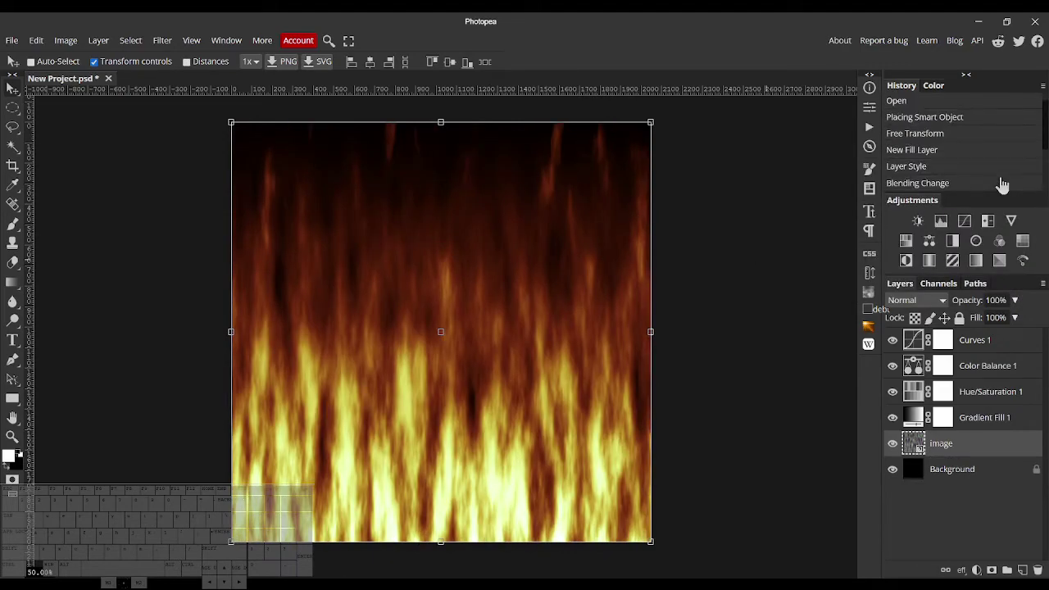
- Revert to the Open history state and add Fractal Noise at base frequency 0.015 × 0.015
click(952, 102)
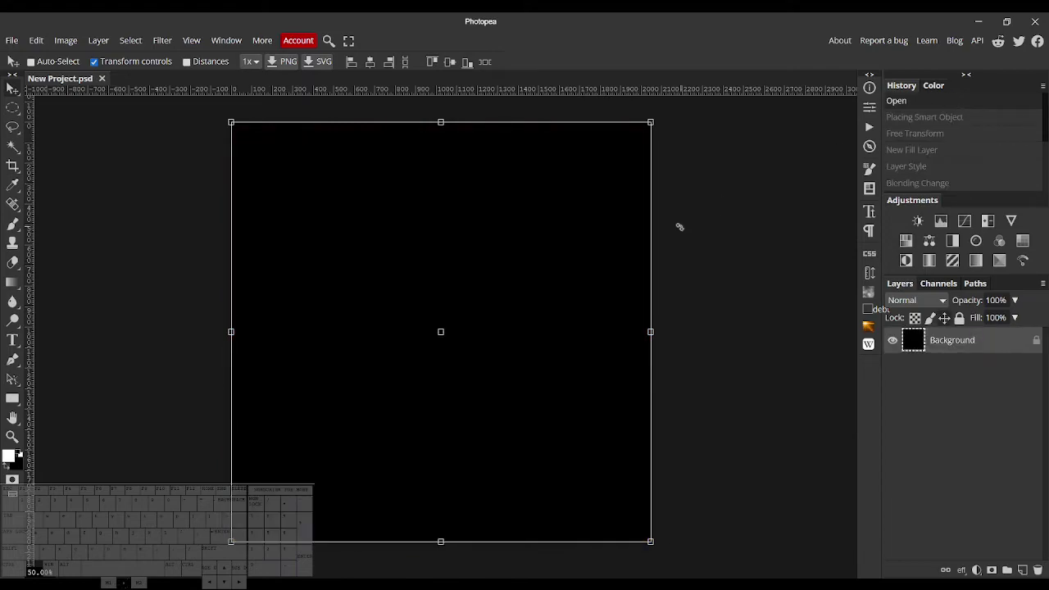
click(868, 291)
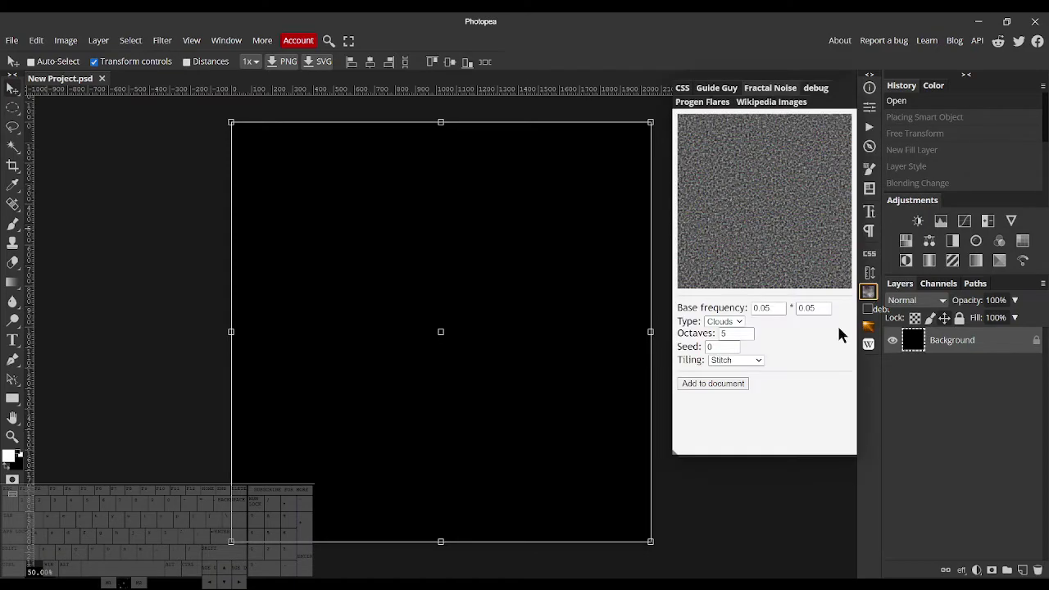
drag(781, 313, 779, 312)
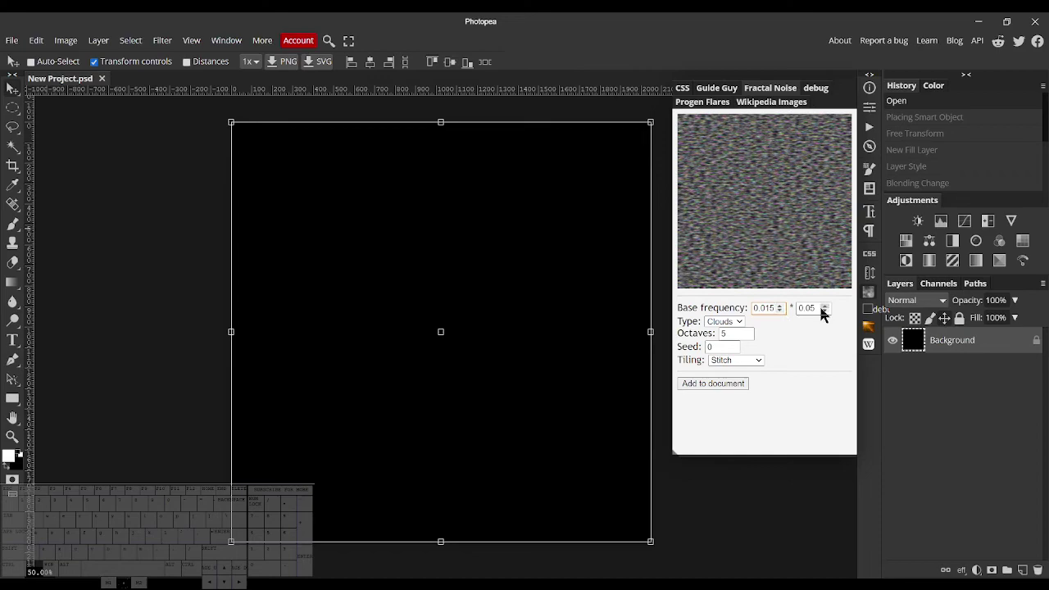
text(15)
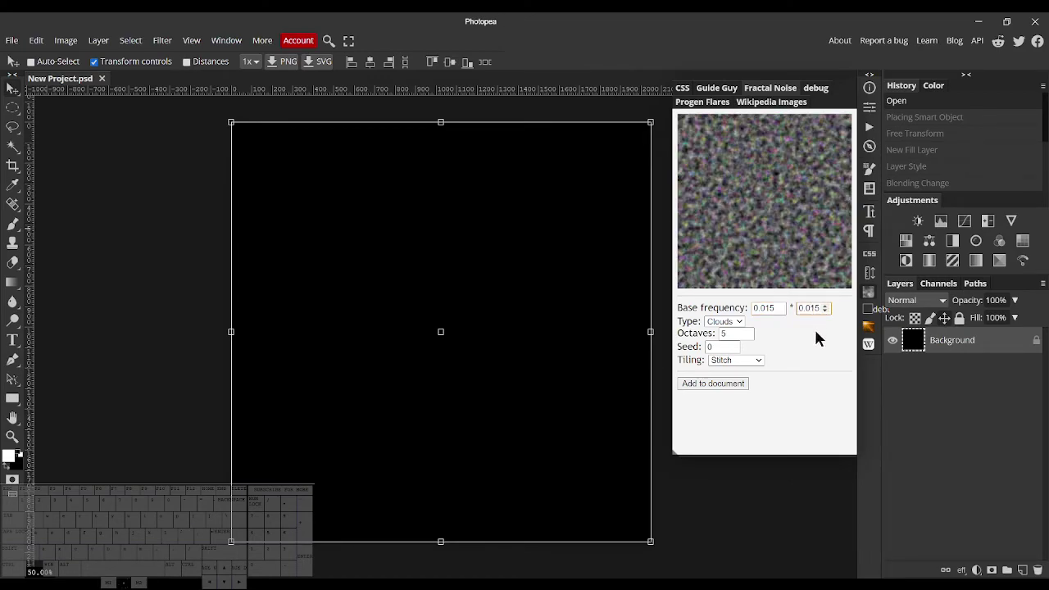
click(870, 295)
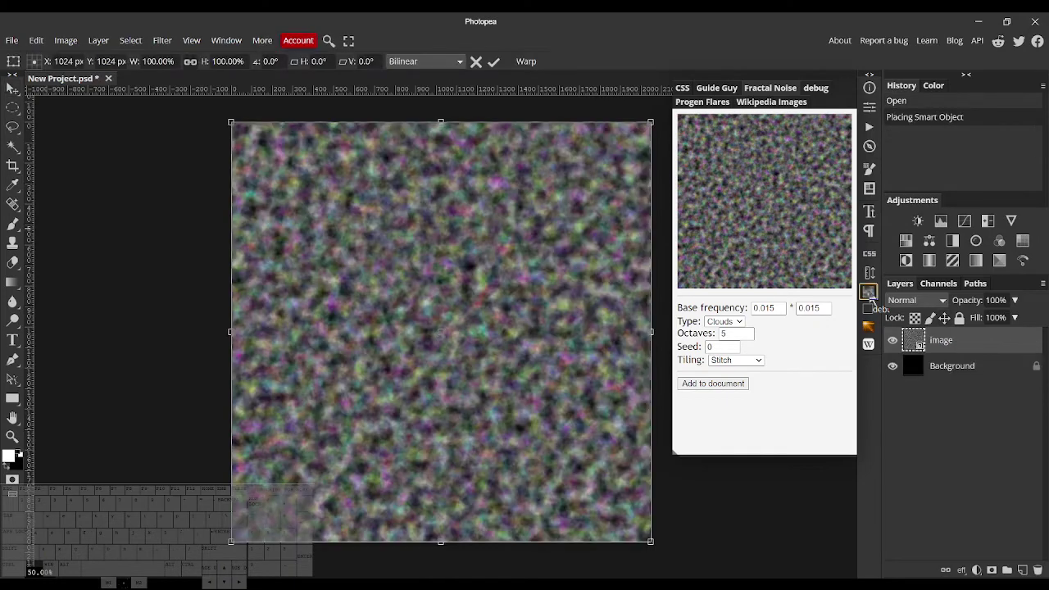
- Apply Levels to the noise layer with black input about 137 and white input 201
click(65, 40)
mouse_move(100, 85)
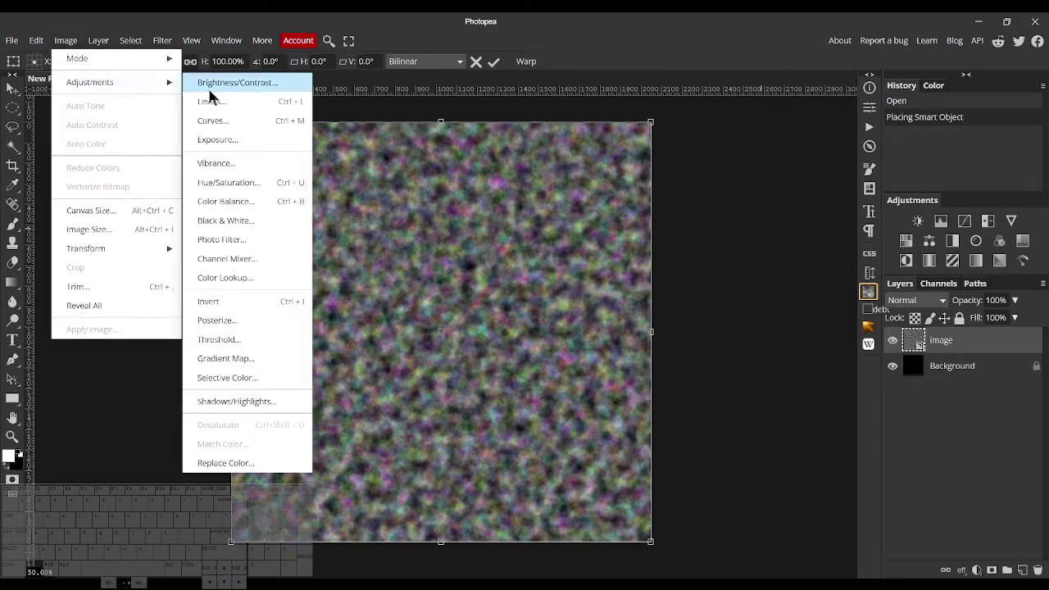
click(216, 103)
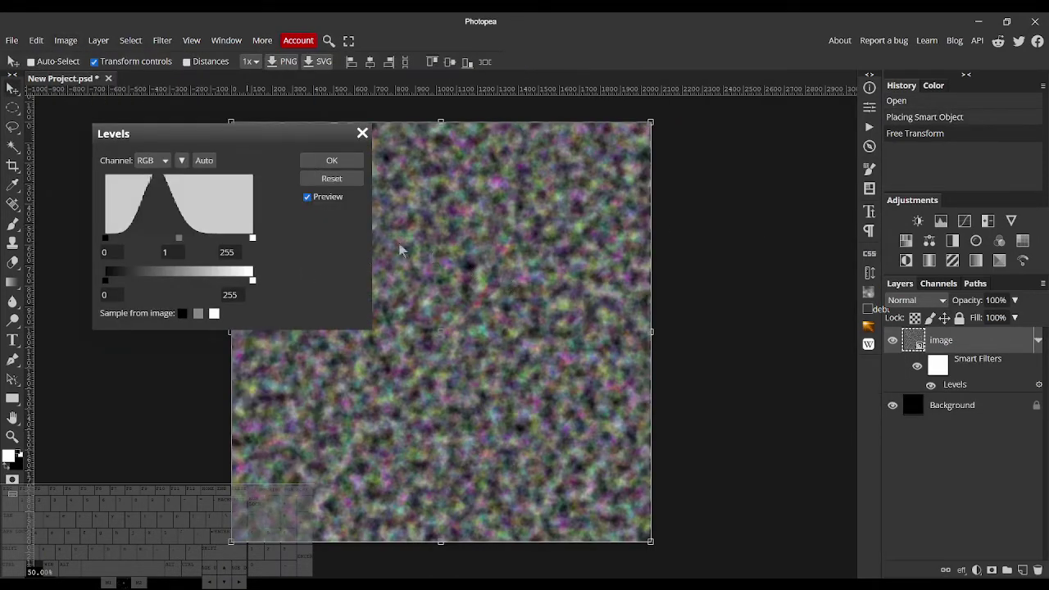
drag(104, 241, 185, 247)
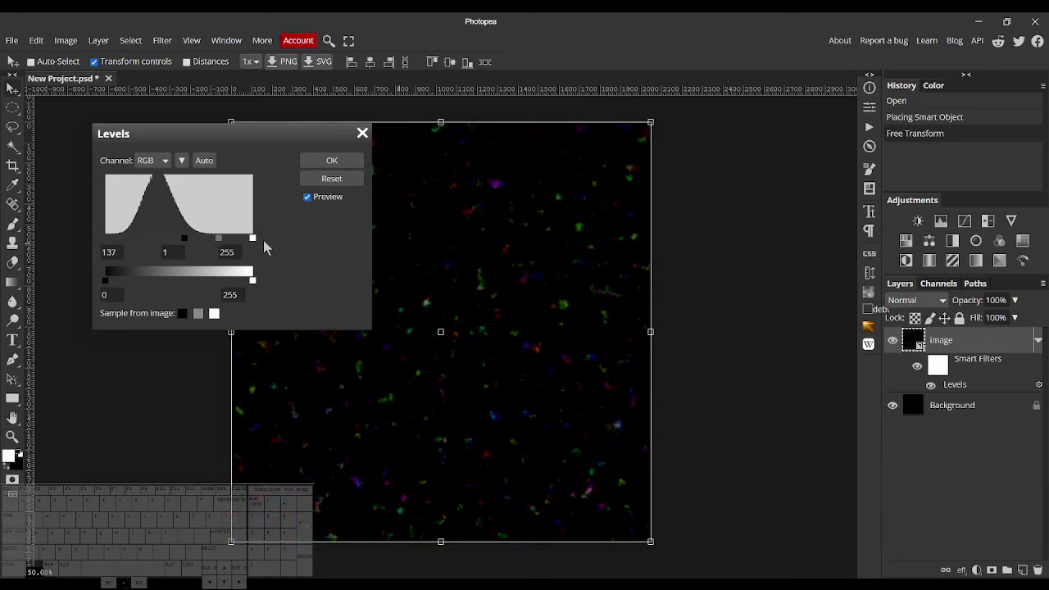
drag(251, 238, 221, 239)
click(345, 161)
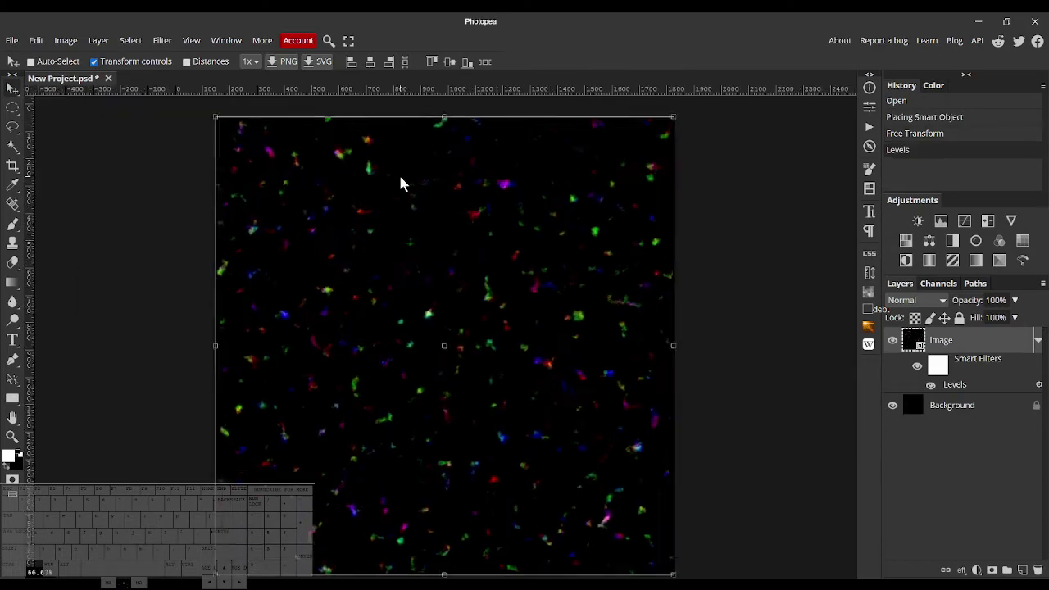
- Reopen the Levels smart filter and raise the black input to 155
scroll(398, 172, up, 2)
scroll(545, 265, down, 1)
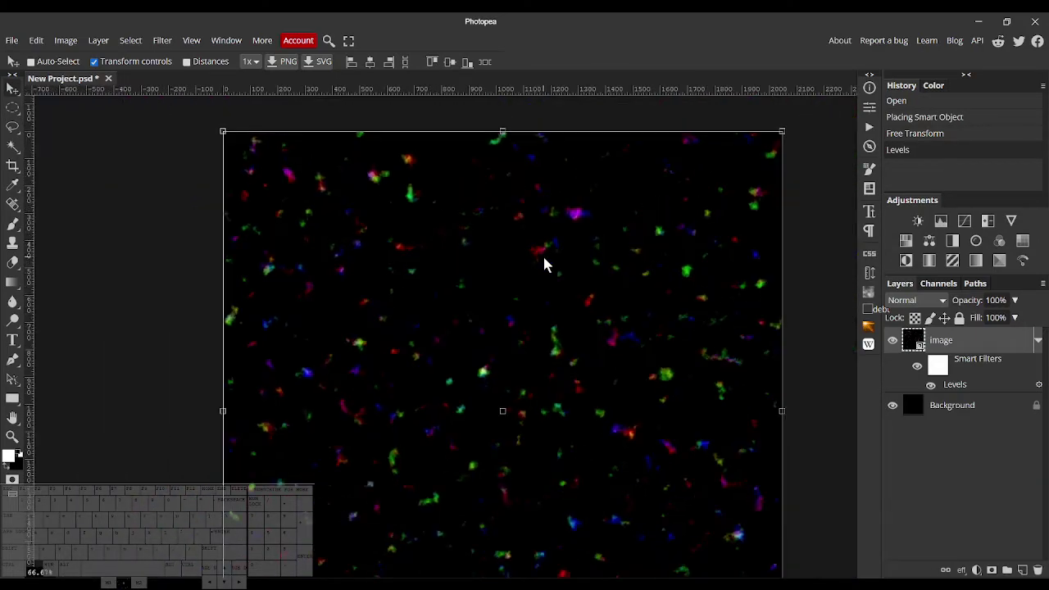
scroll(545, 264, down, 1)
double_click(956, 384)
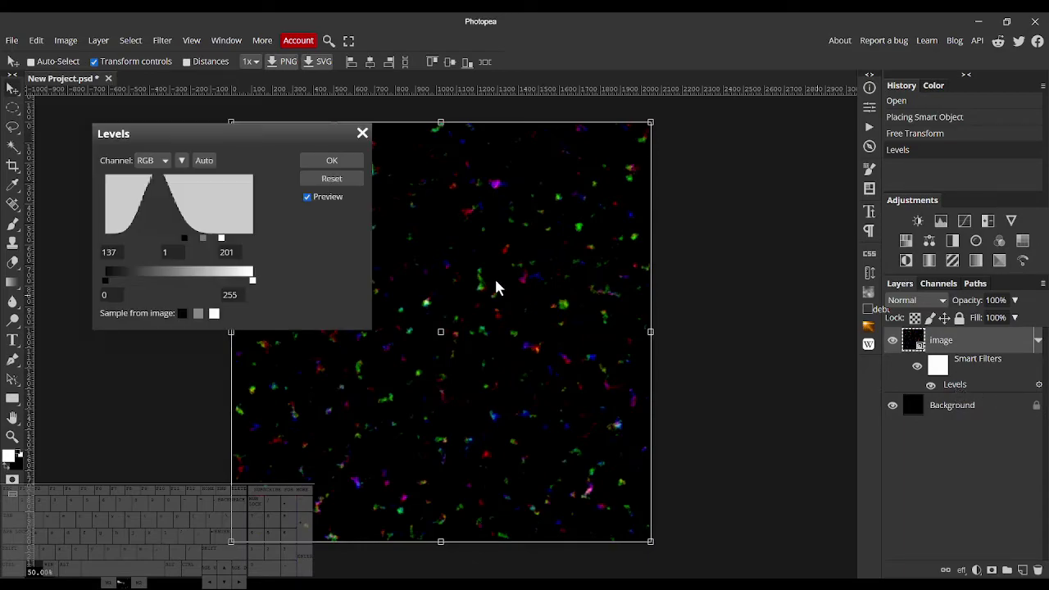
drag(184, 238, 197, 243)
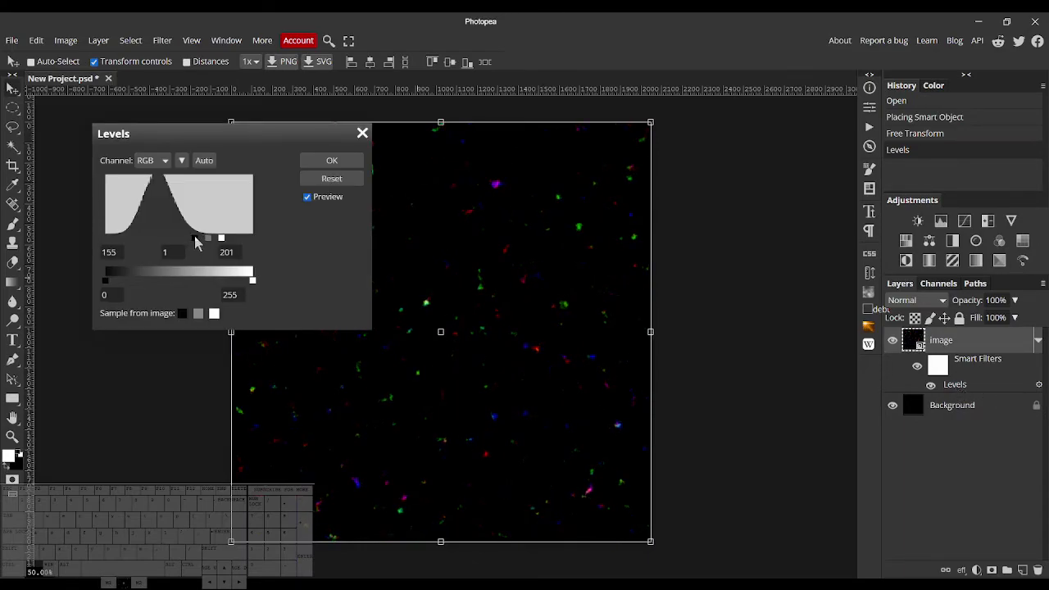
click(332, 160)
- Apply a Maximum filter with Circle shape and 20 px radius to the noise layer
click(163, 40)
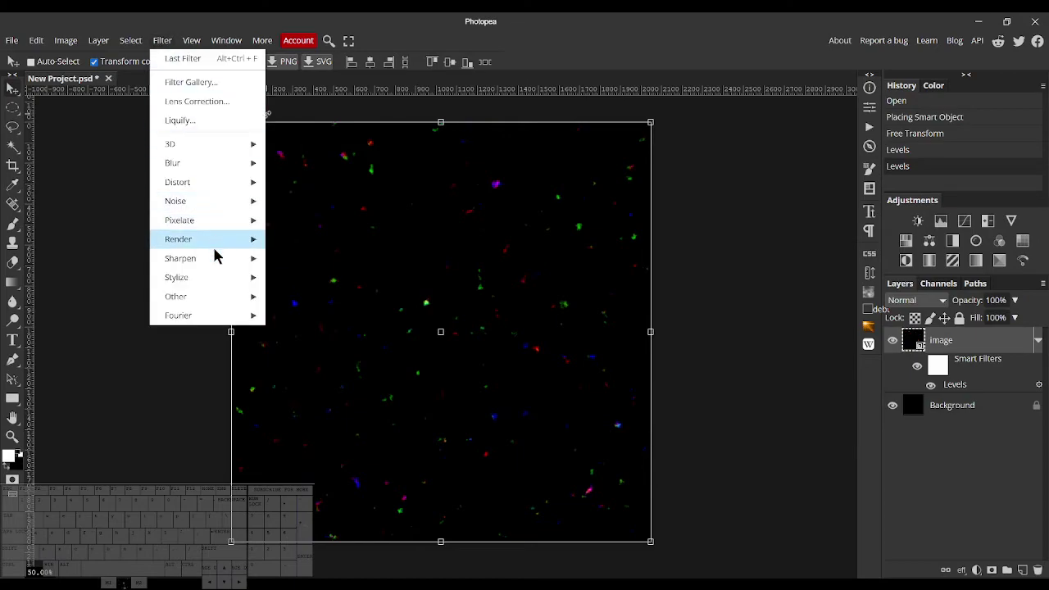
mouse_move(235, 296)
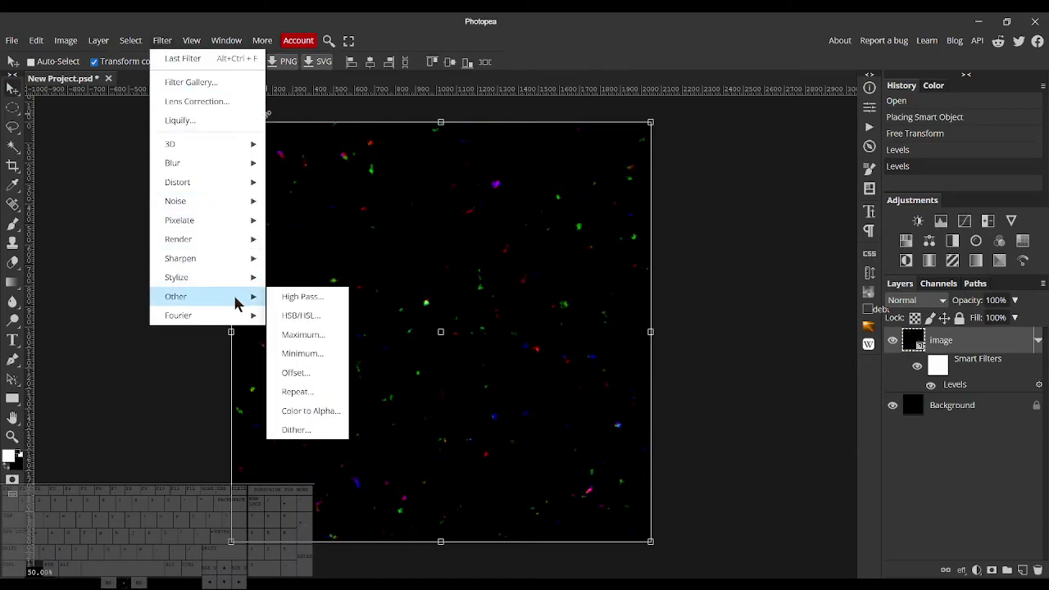
click(317, 336)
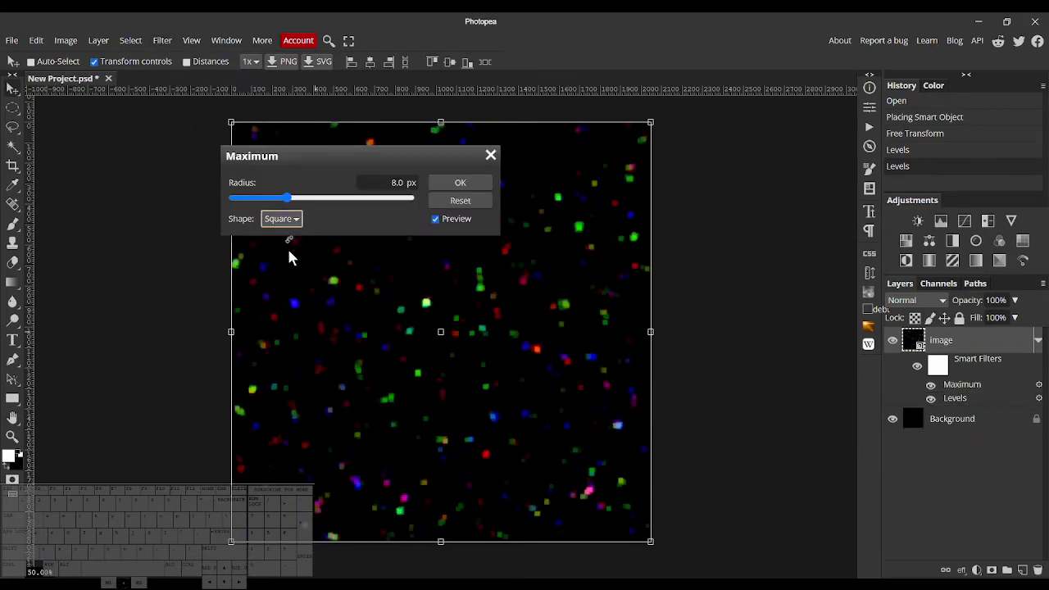
click(281, 218)
click(325, 231)
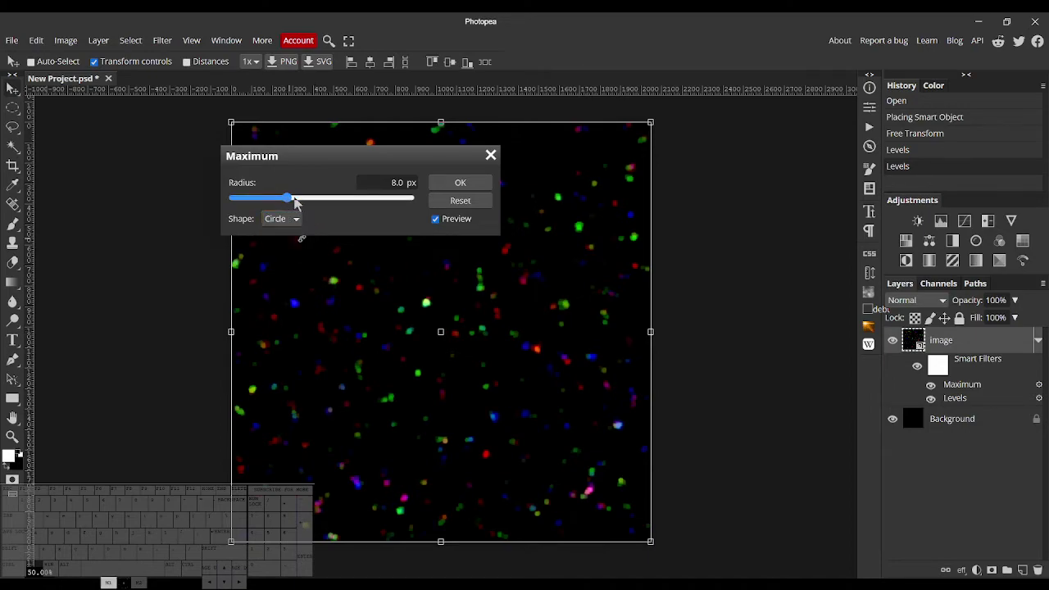
drag(295, 203, 312, 204)
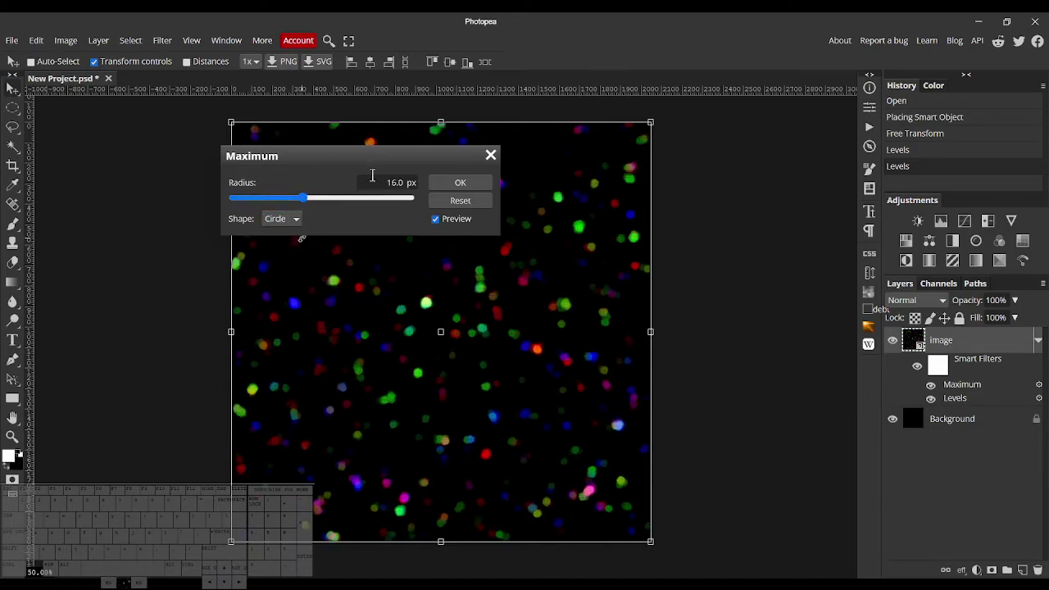
click(379, 182)
text(20px)
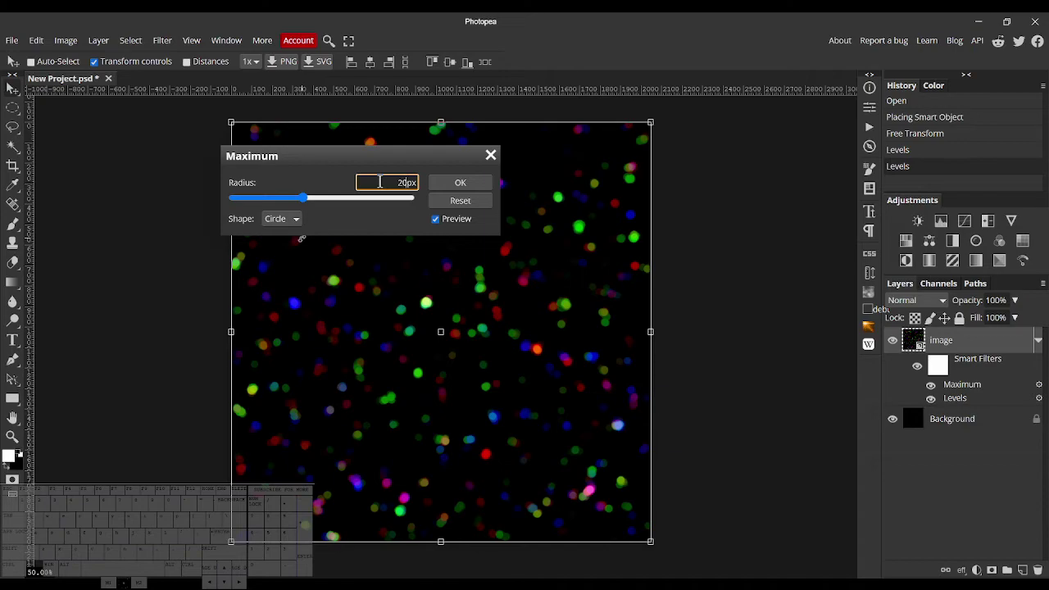
key(Return)
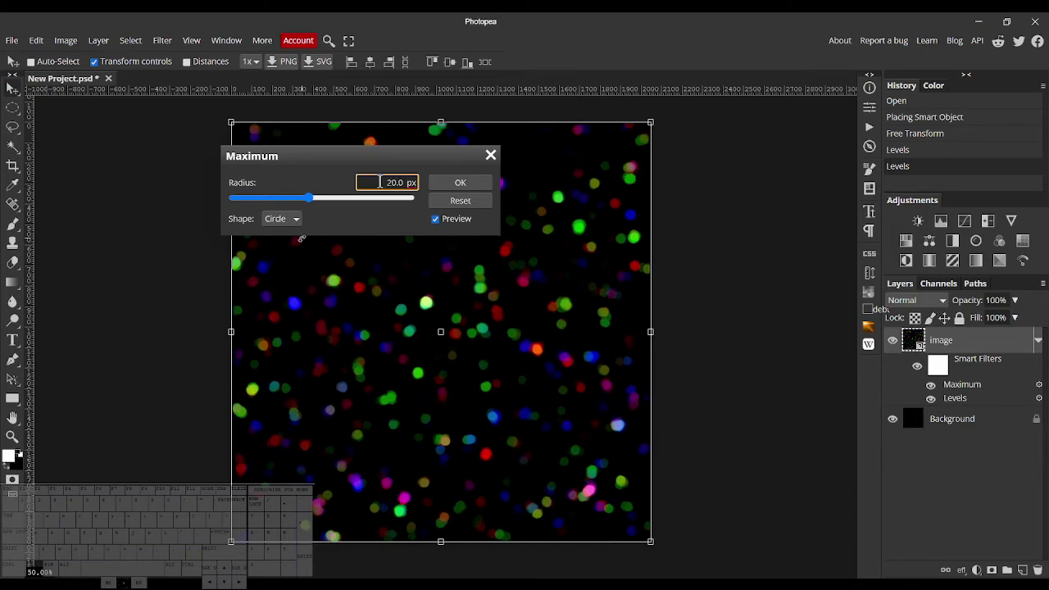
click(449, 186)
scroll(420, 188, up, 2)
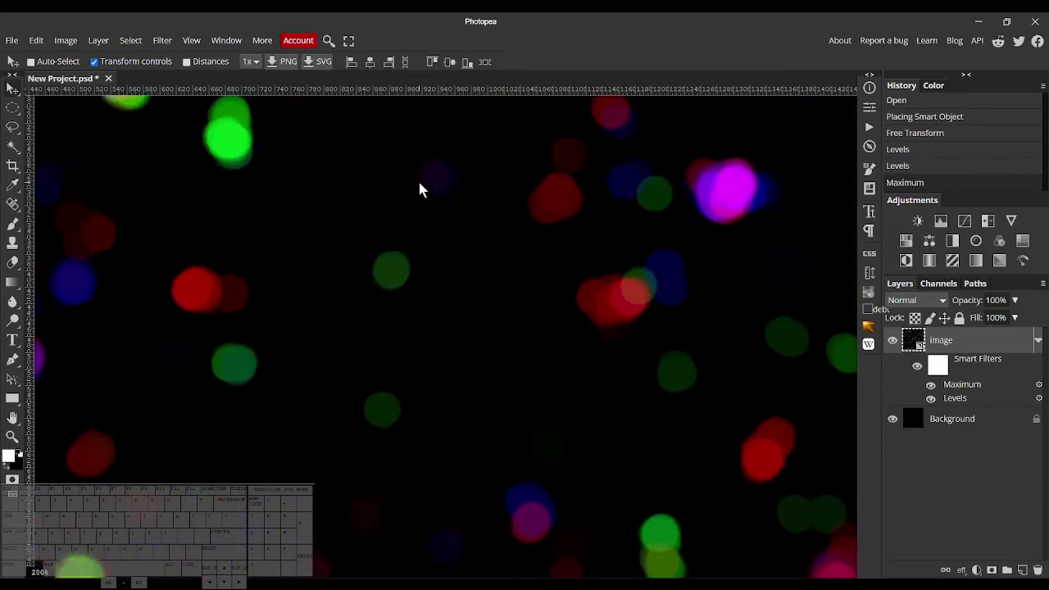
- Apply a Box Blur smart filter with a small radius over the round dots
click(163, 40)
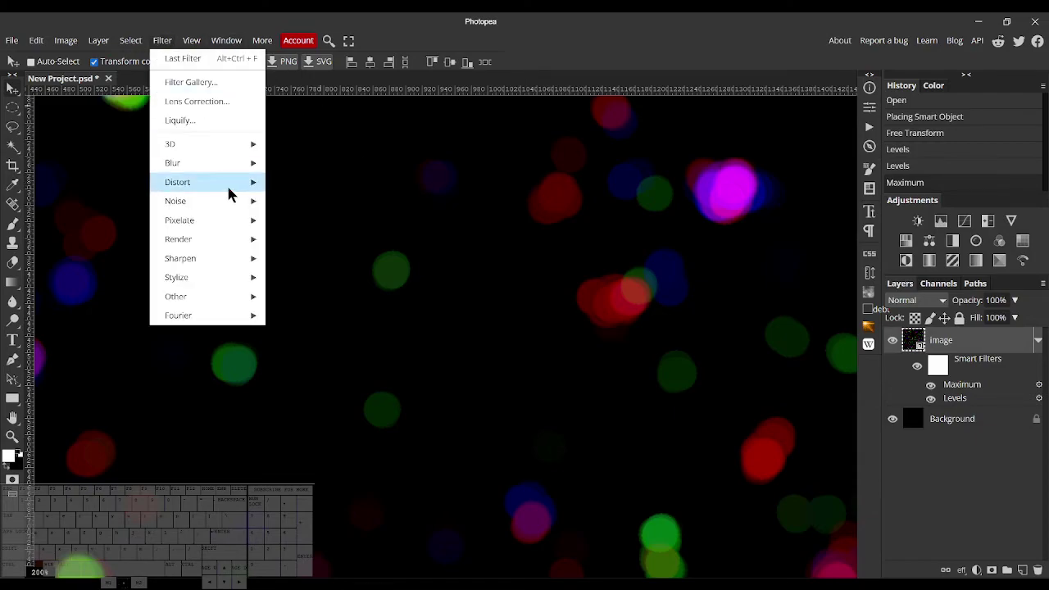
mouse_move(228, 175)
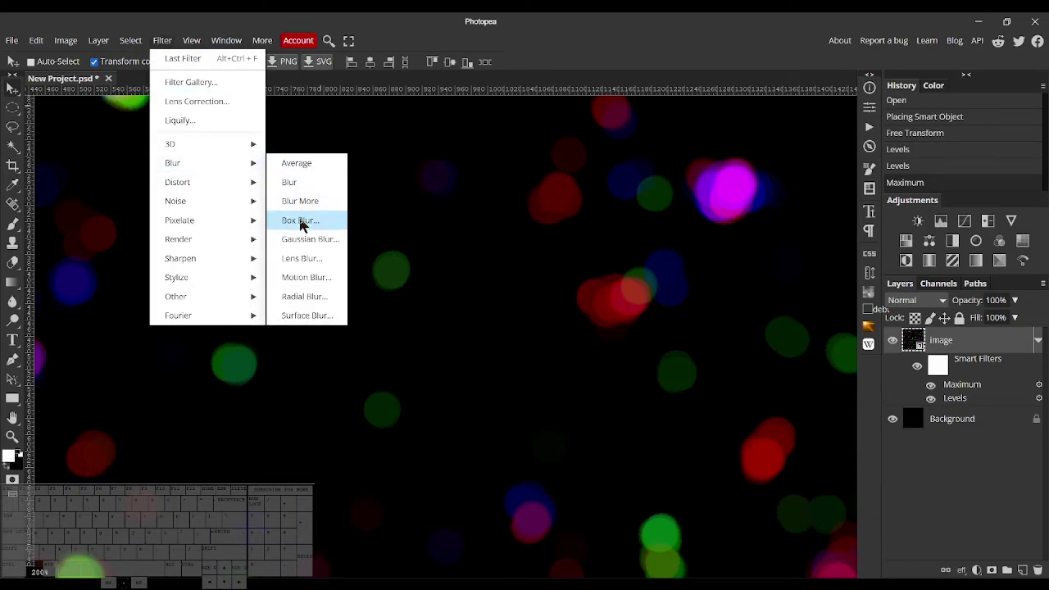
click(301, 222)
click(246, 159)
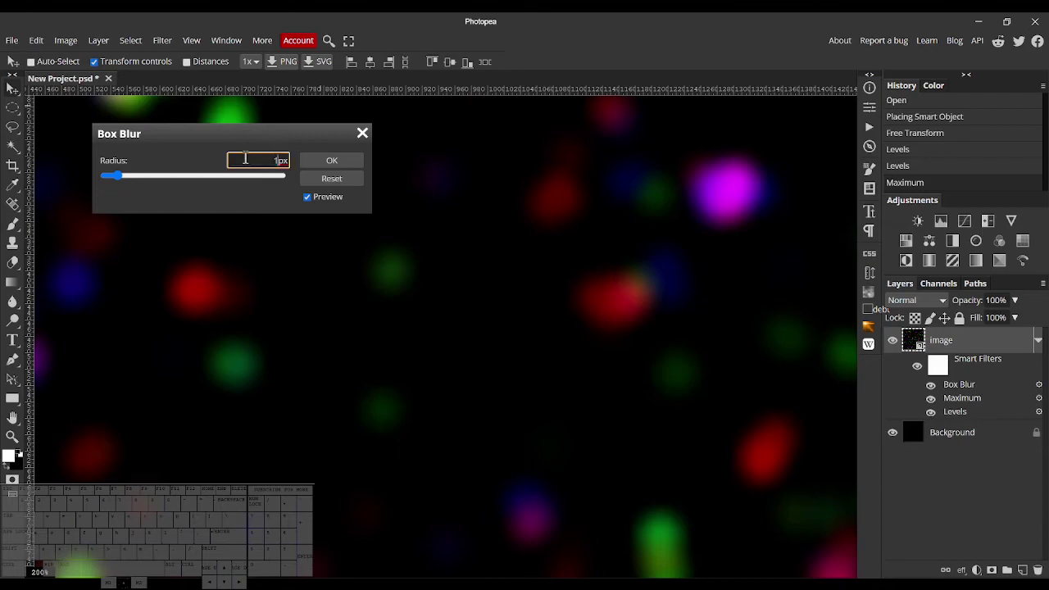
key(Return)
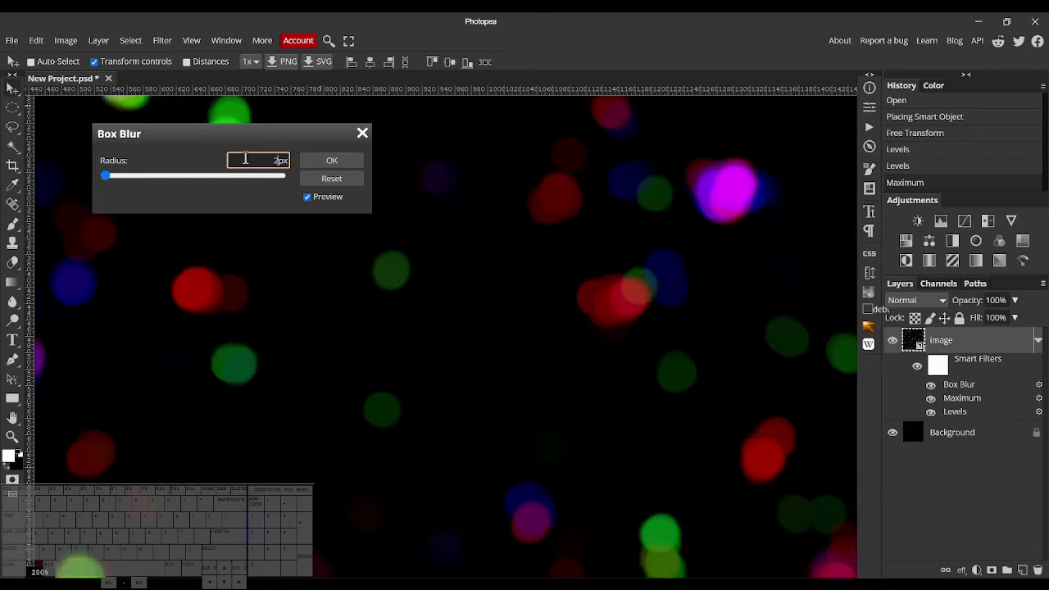
click(331, 161)
scroll(433, 230, down, 3)
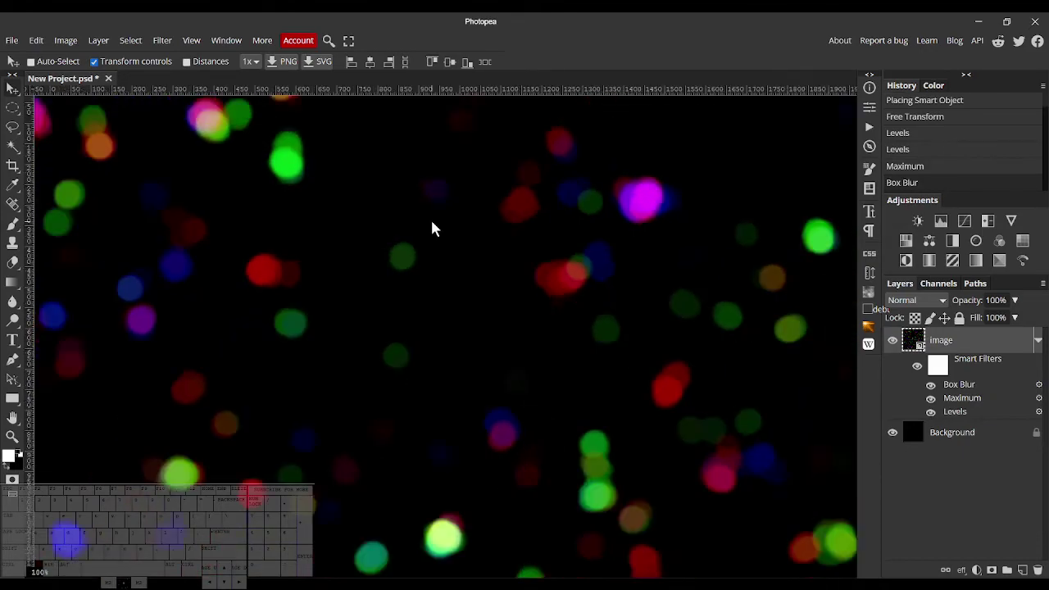
scroll(433, 229, down, 1)
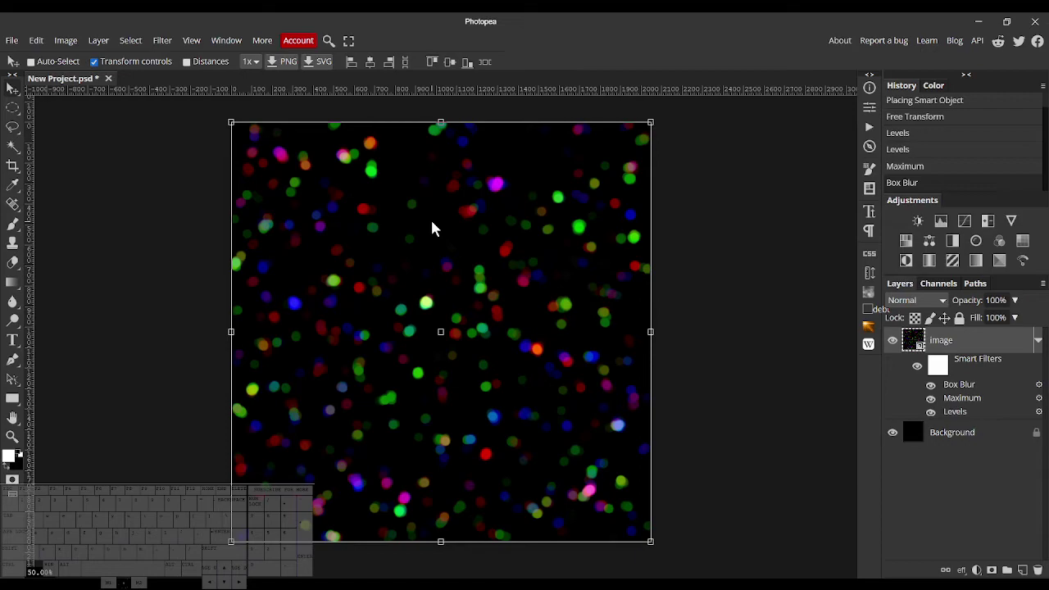
click(865, 297)
click(867, 296)
click(868, 294)
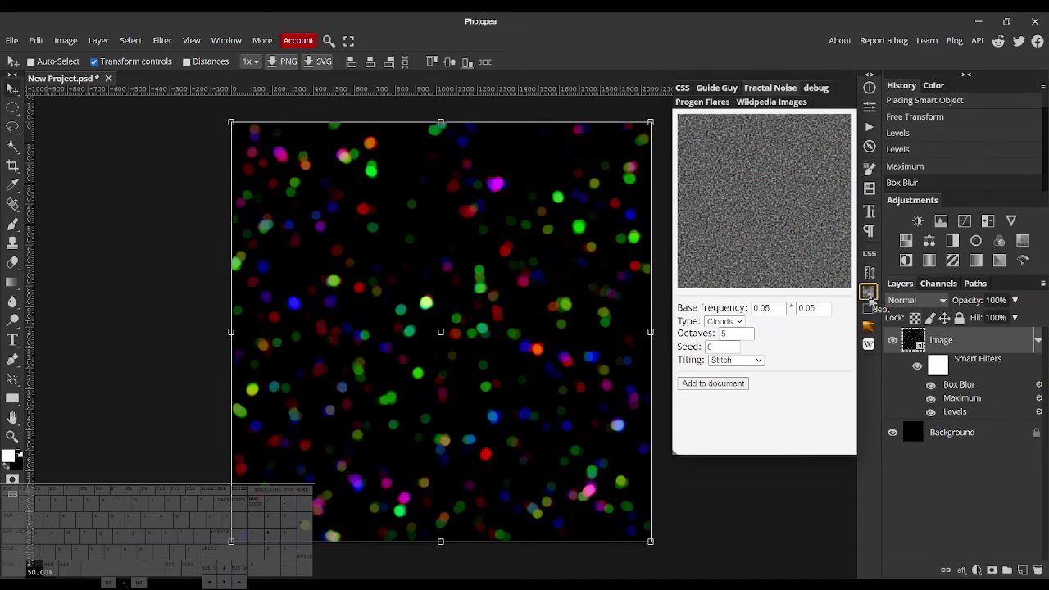
click(868, 296)
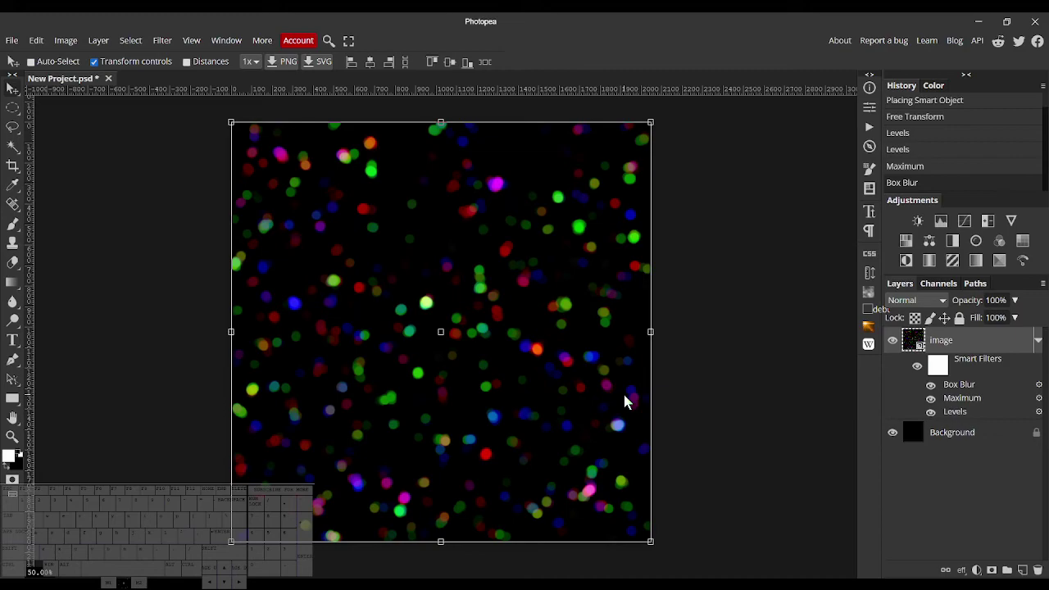
click(162, 40)
mouse_move(230, 241)
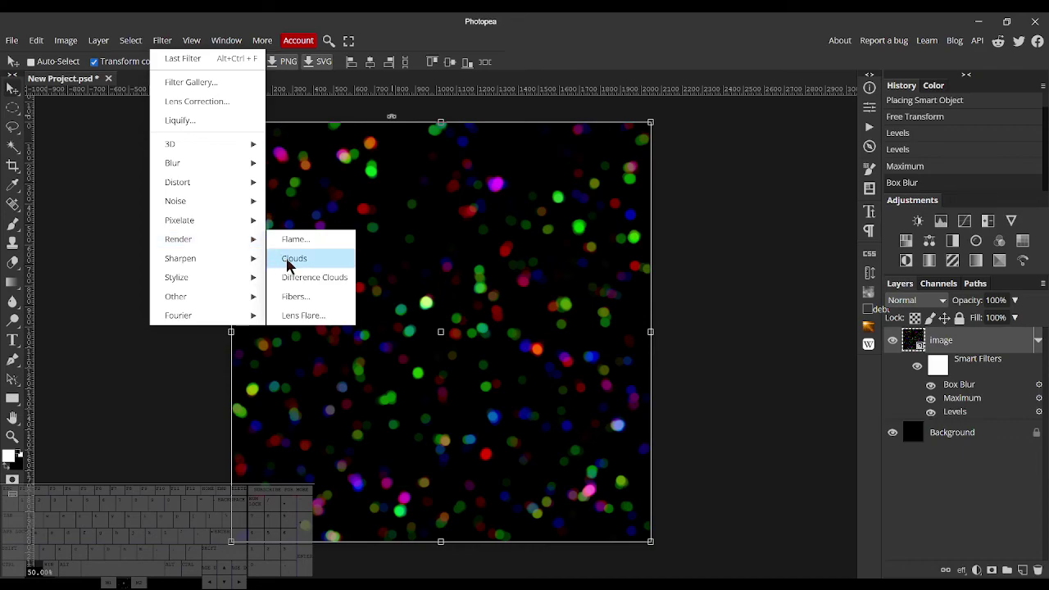
click(556, 46)
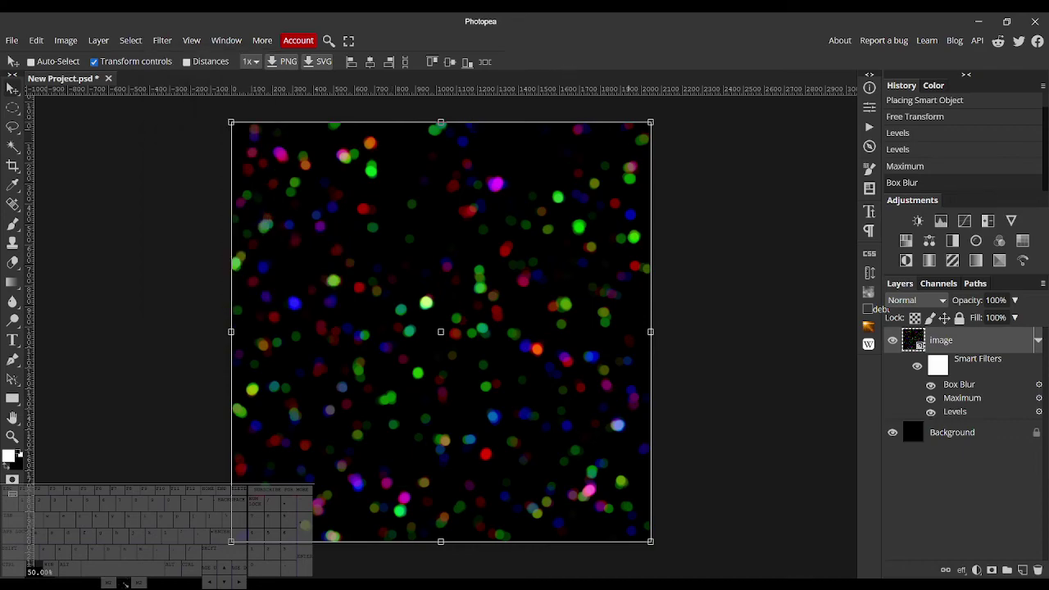
click(870, 294)
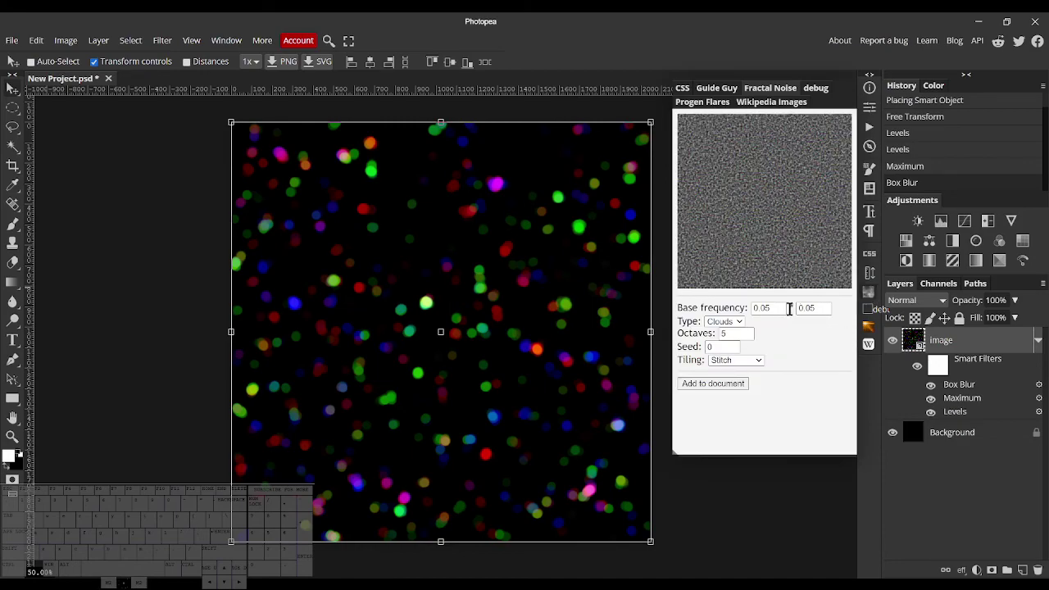
click(869, 292)
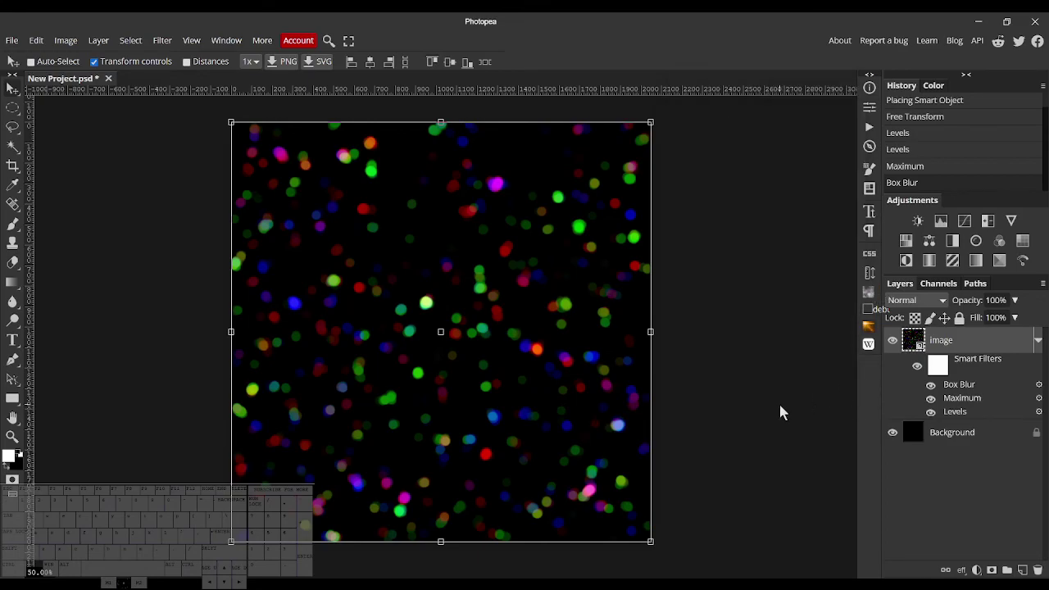